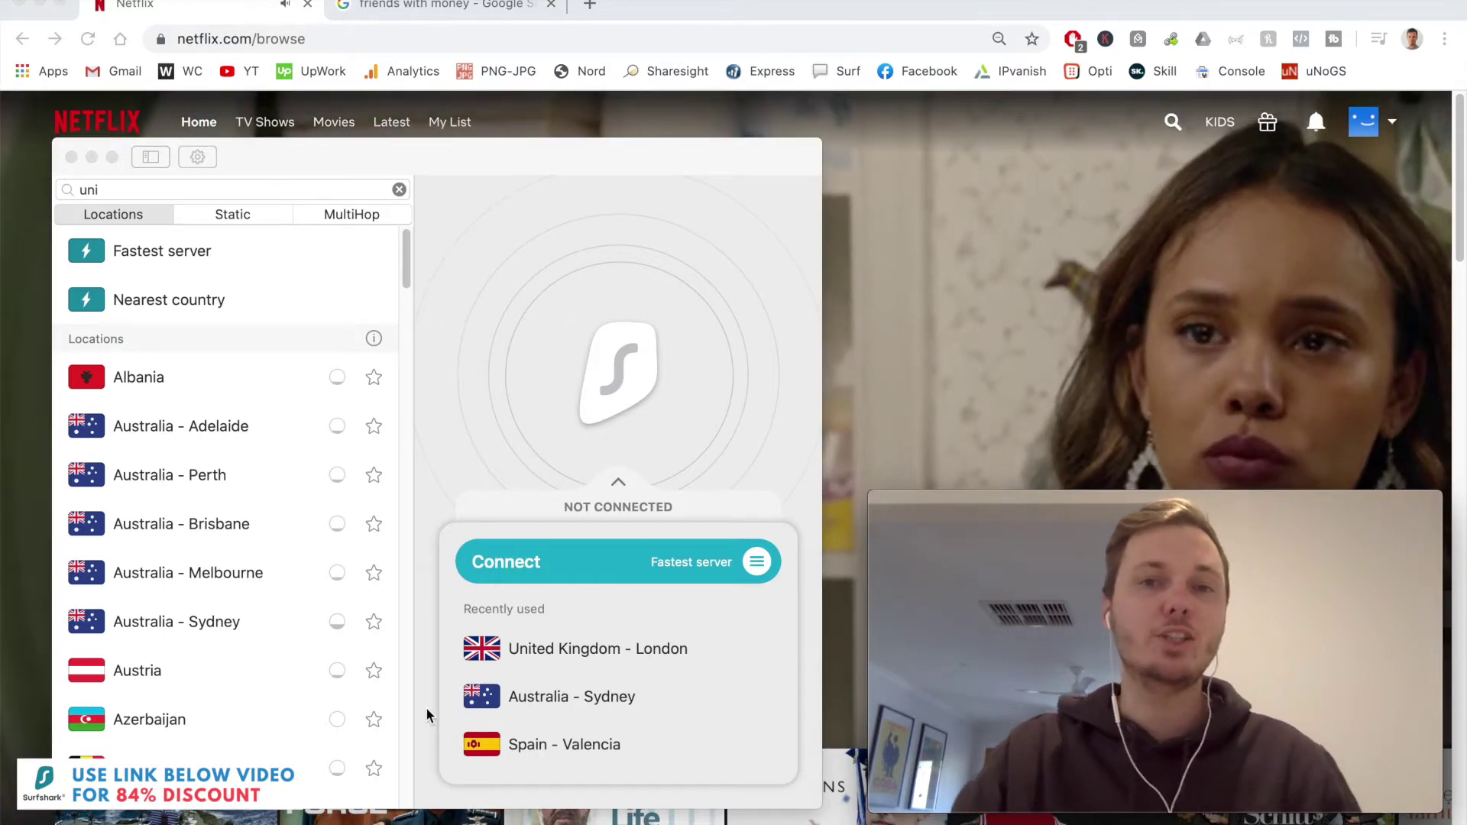
Clear the old Surfshark location search so the full server list returns.
click(399, 189)
Search 'united', connect to United Kingdom – London, and bring Netflix back to the front.
click(399, 190)
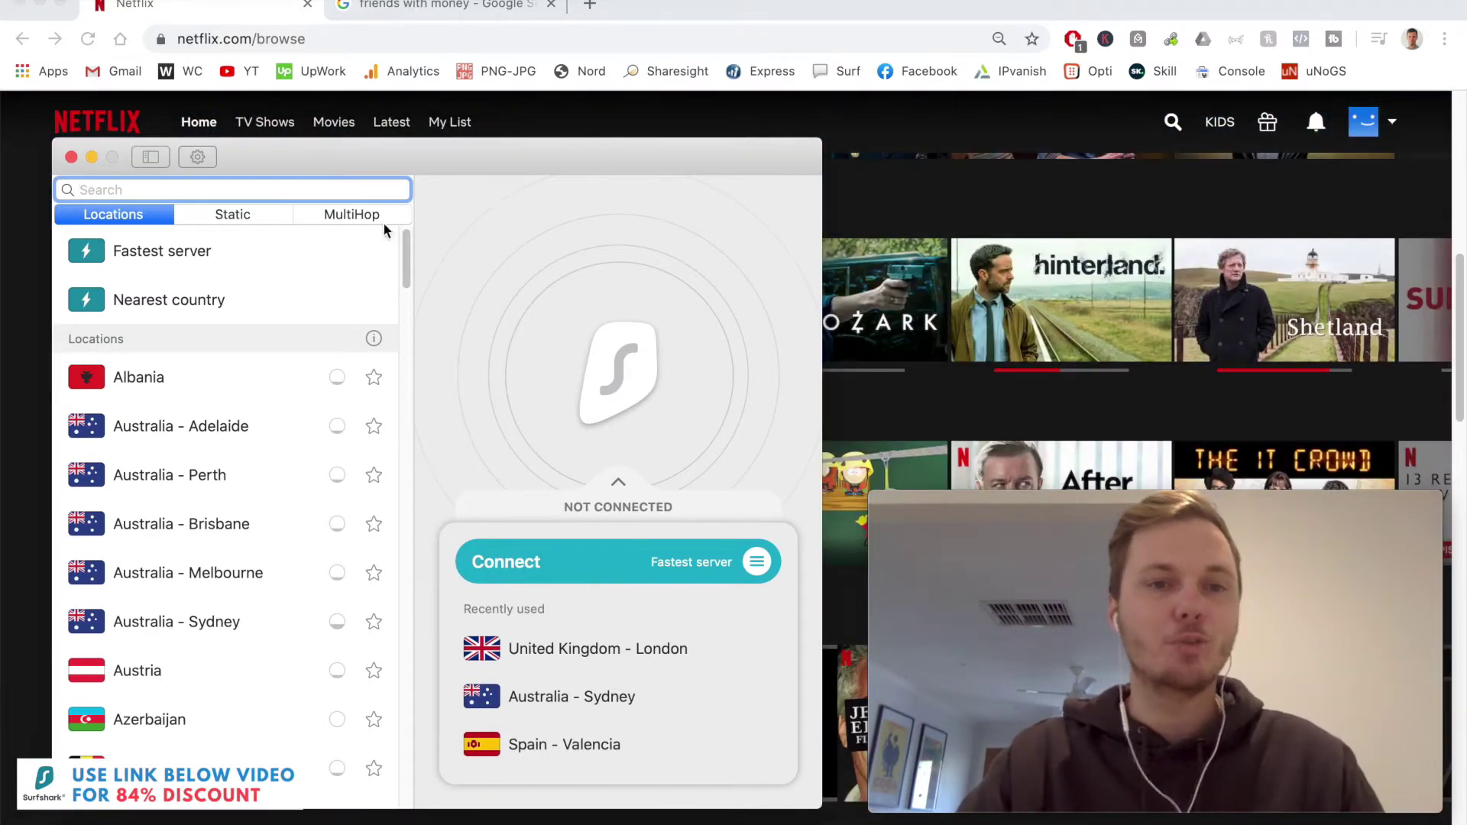
text(unit)
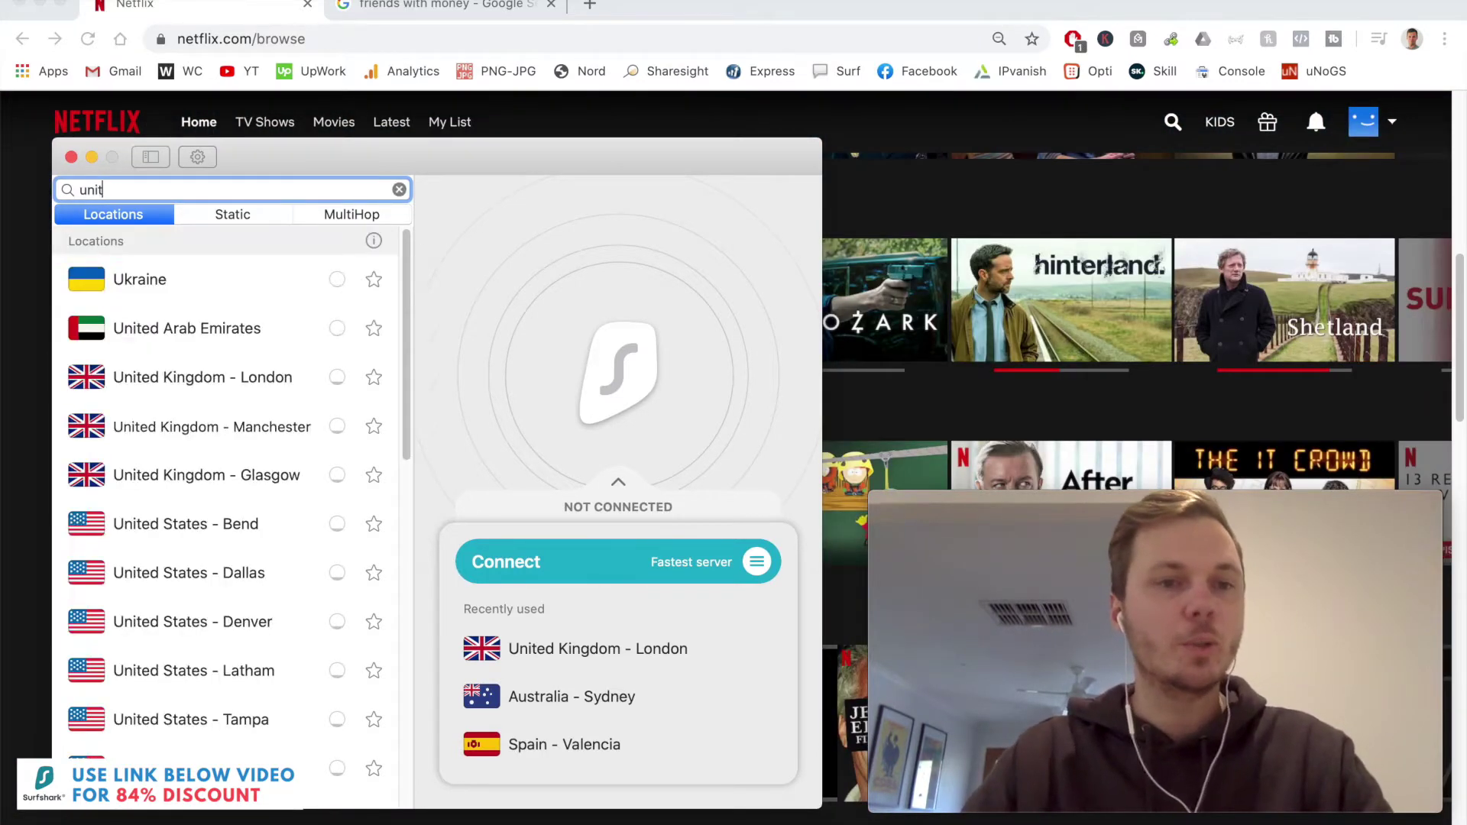
text(ed)
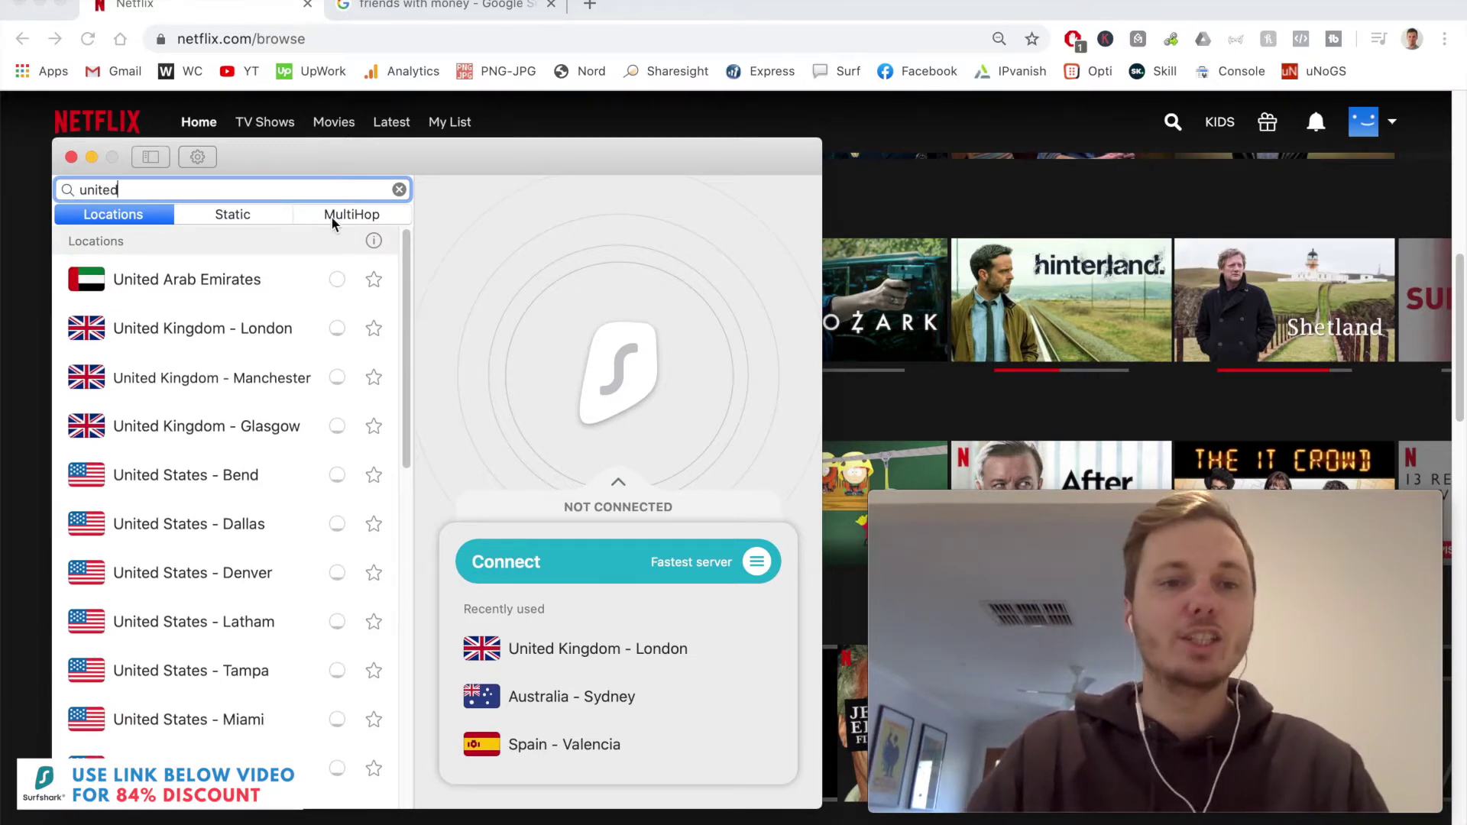
click(237, 328)
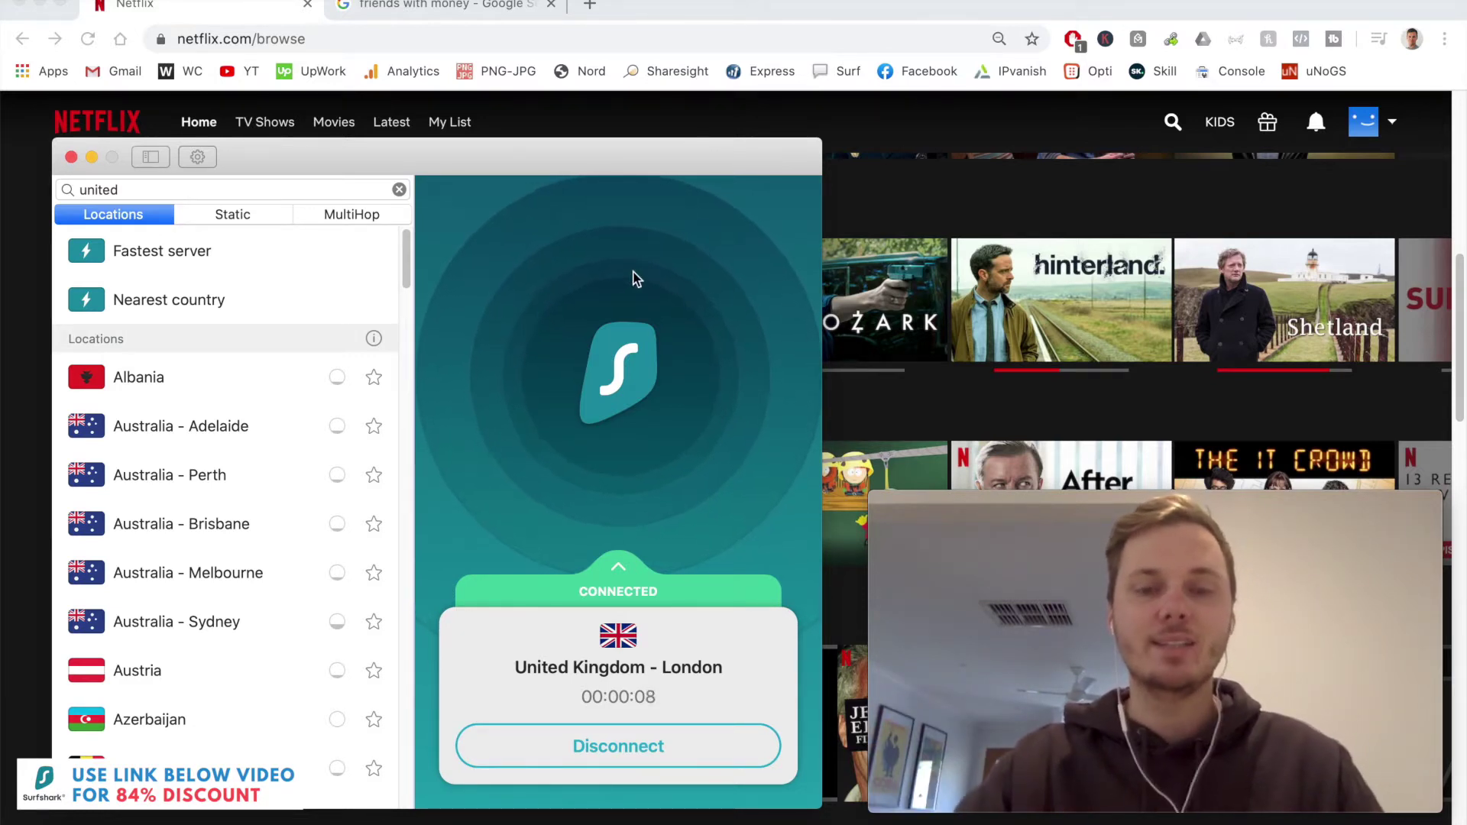
click(6, 433)
Reload the Netflix browse page so the UK catalogue appears.
scroll(152, 486, up, 5)
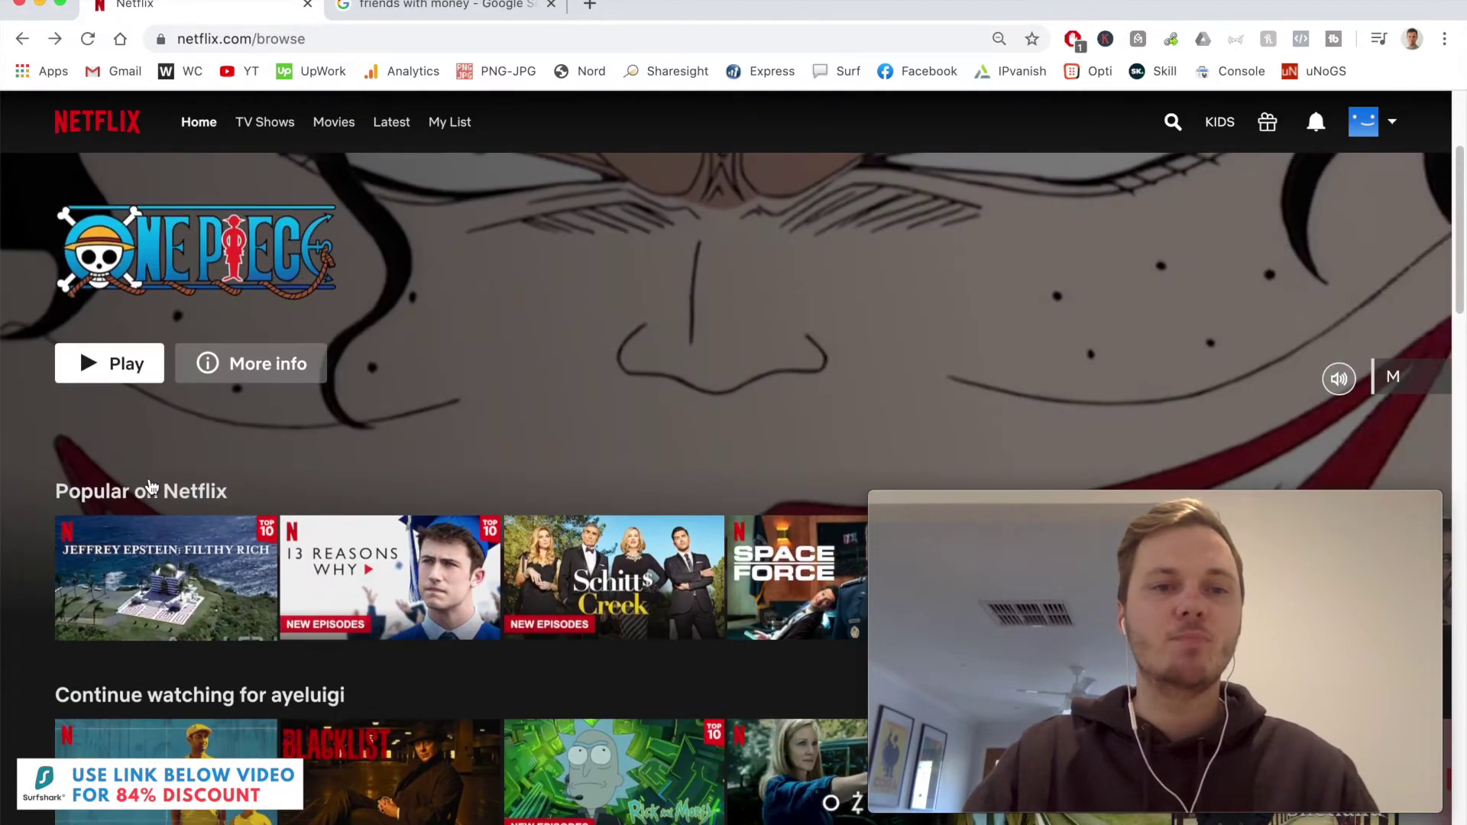
click(90, 45)
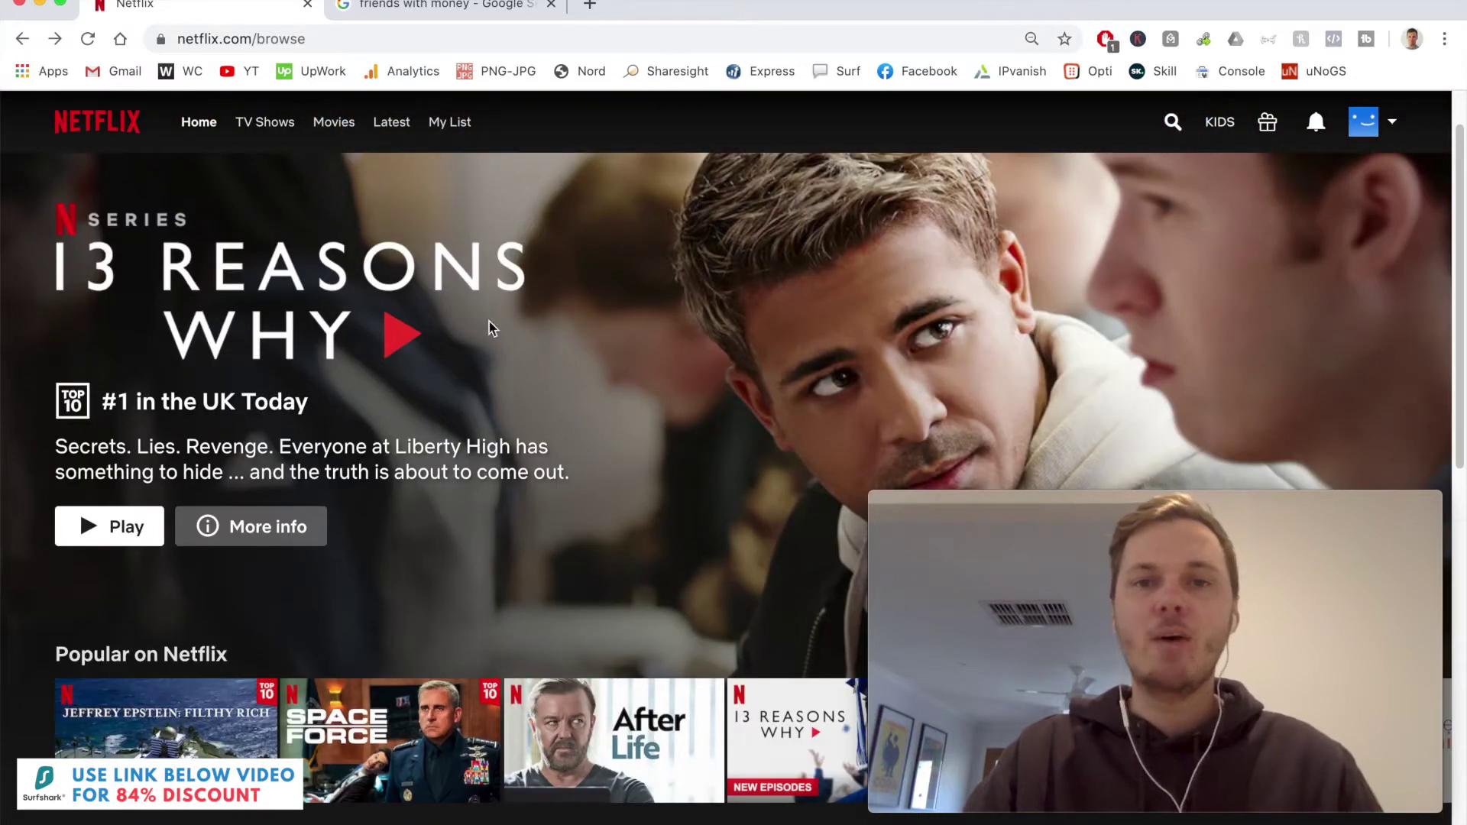
Search Netflix for 'friends' and play Friends from the results.
click(1173, 123)
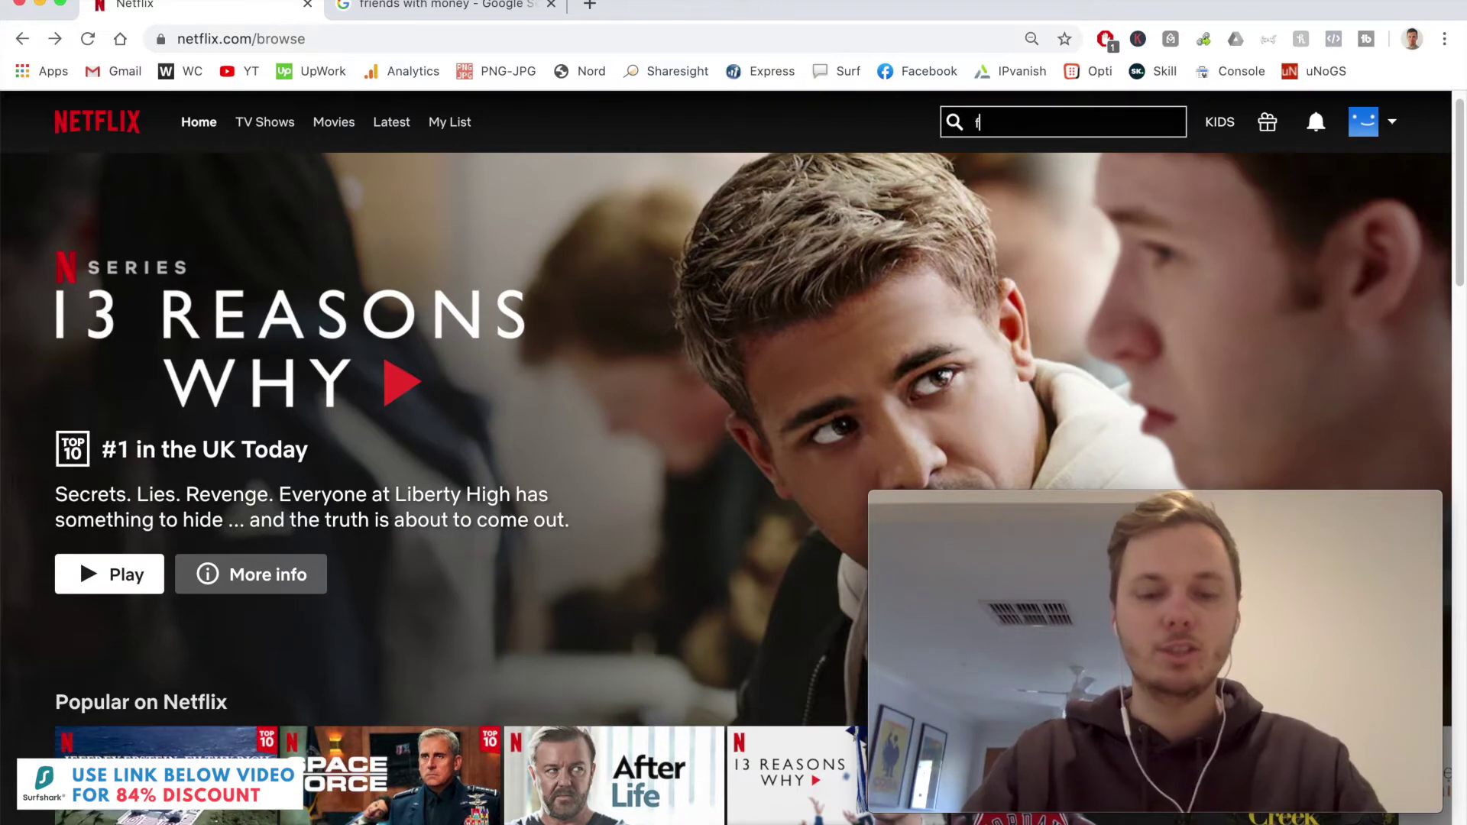
text(friend)
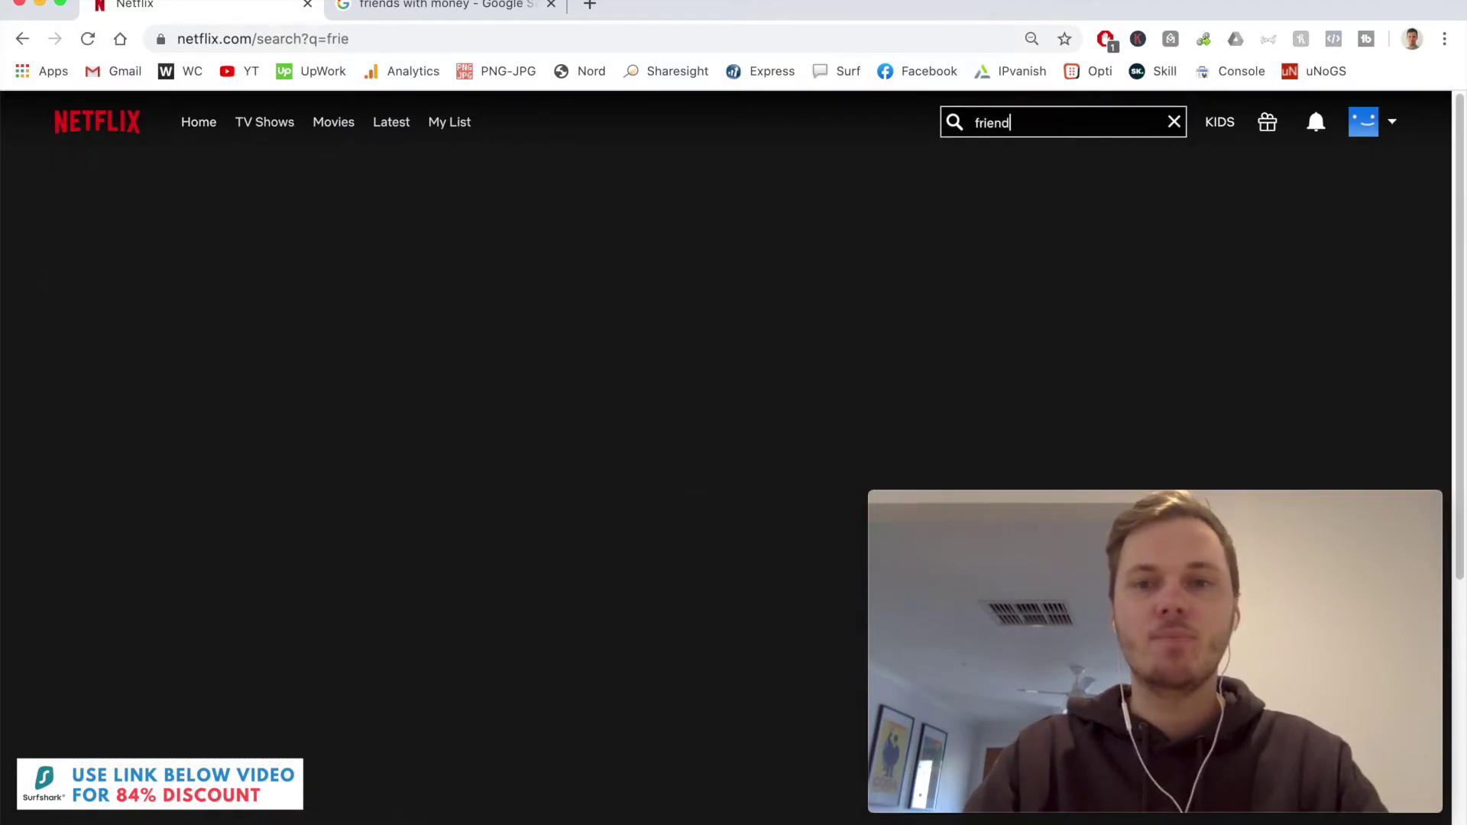
text(s)
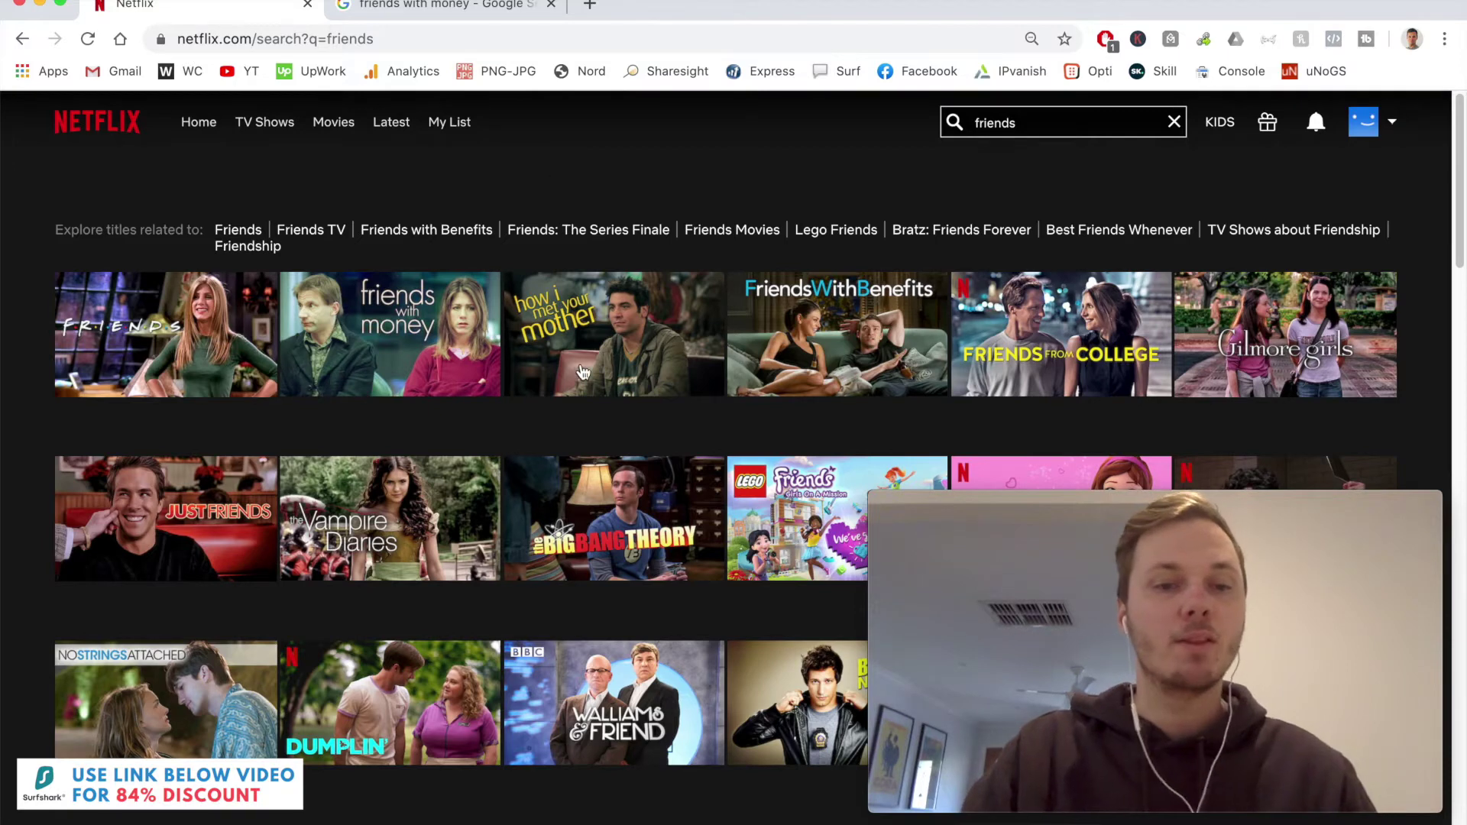
mouse_move(584, 372)
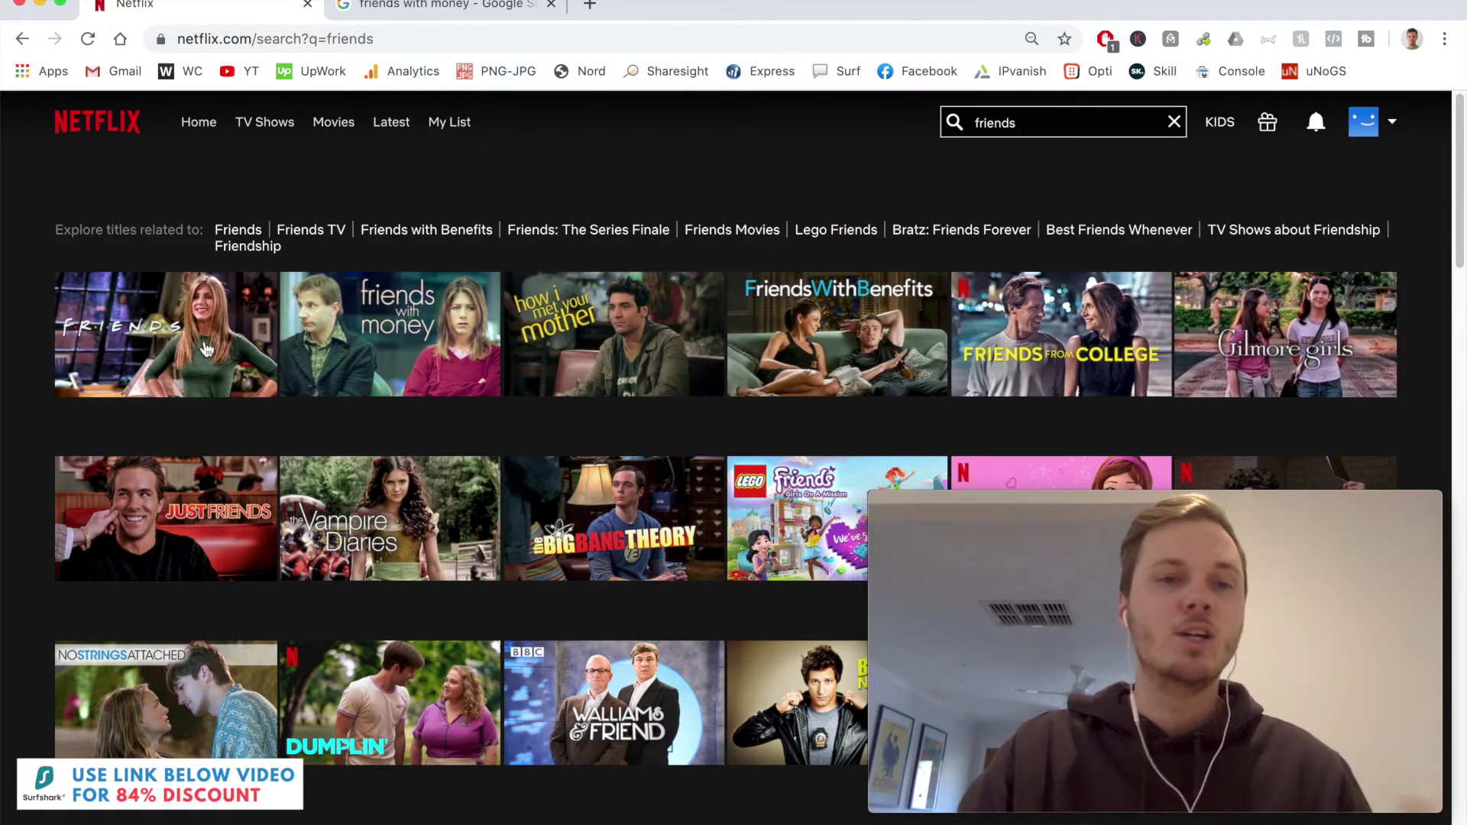
mouse_move(291, 308)
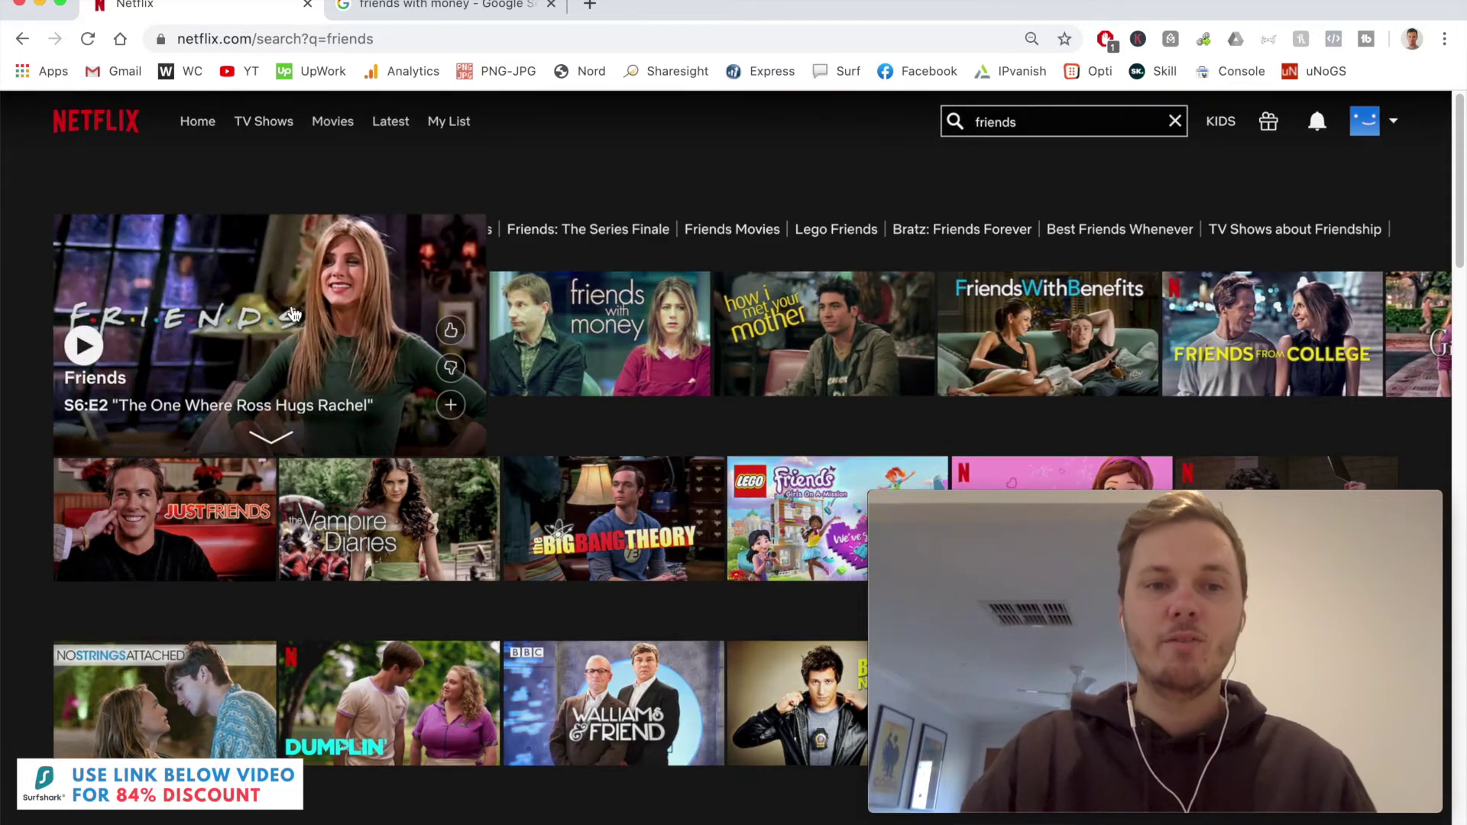
click(292, 310)
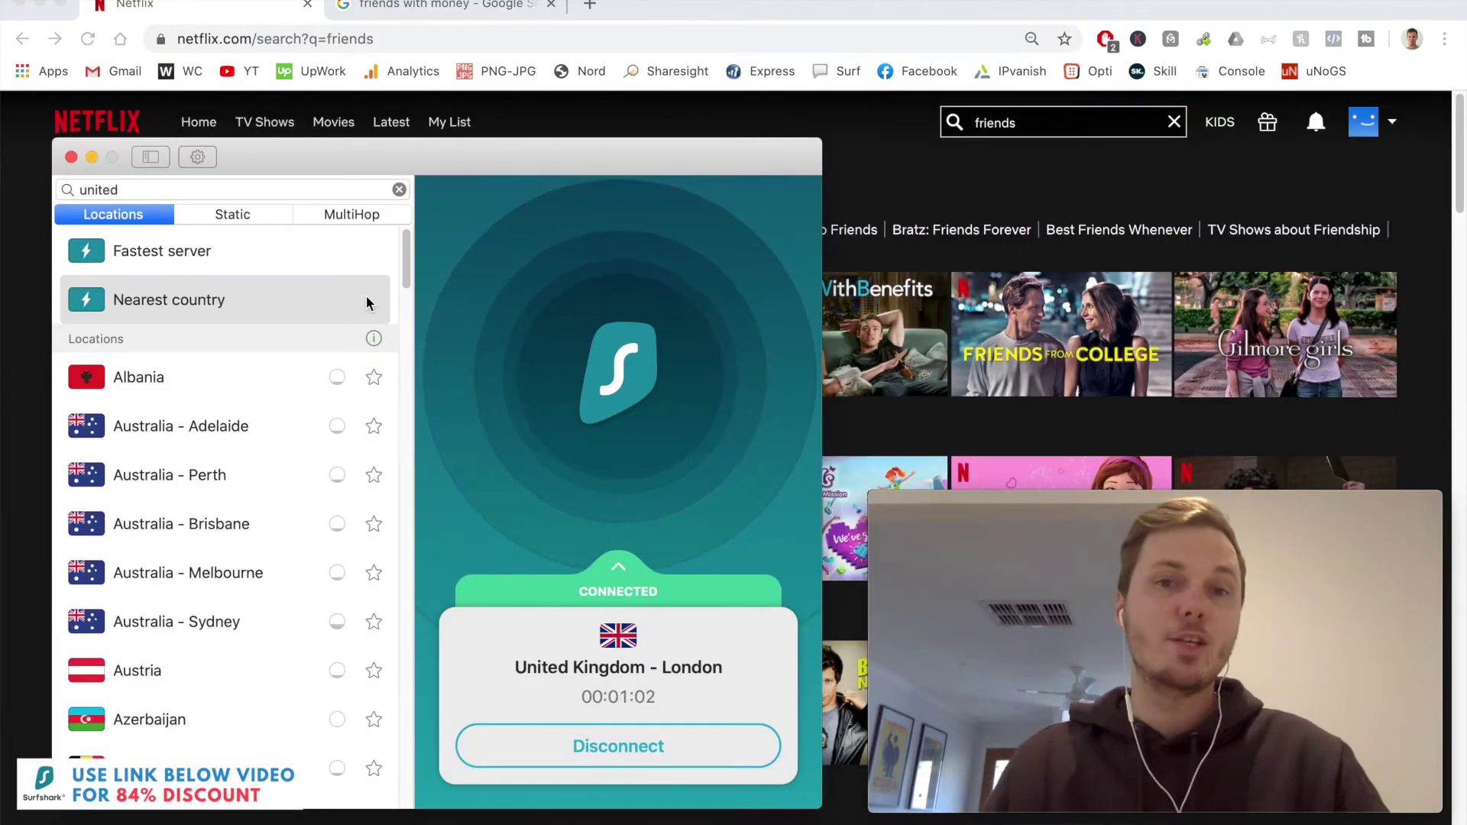
Search 'united st', connect to United States – Bend, and return to the Netflix results.
click(400, 191)
text(u)
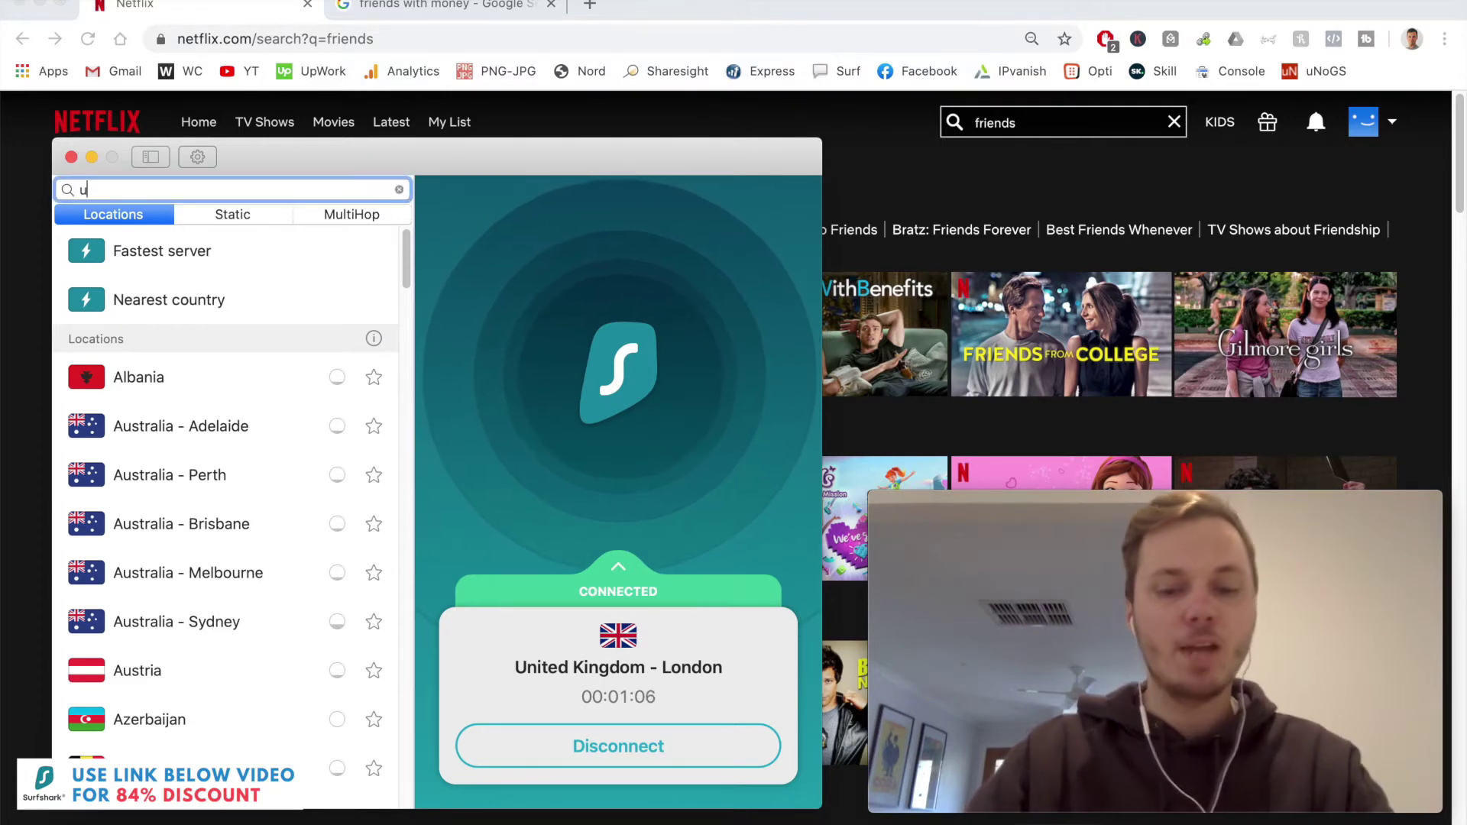
text(nited st)
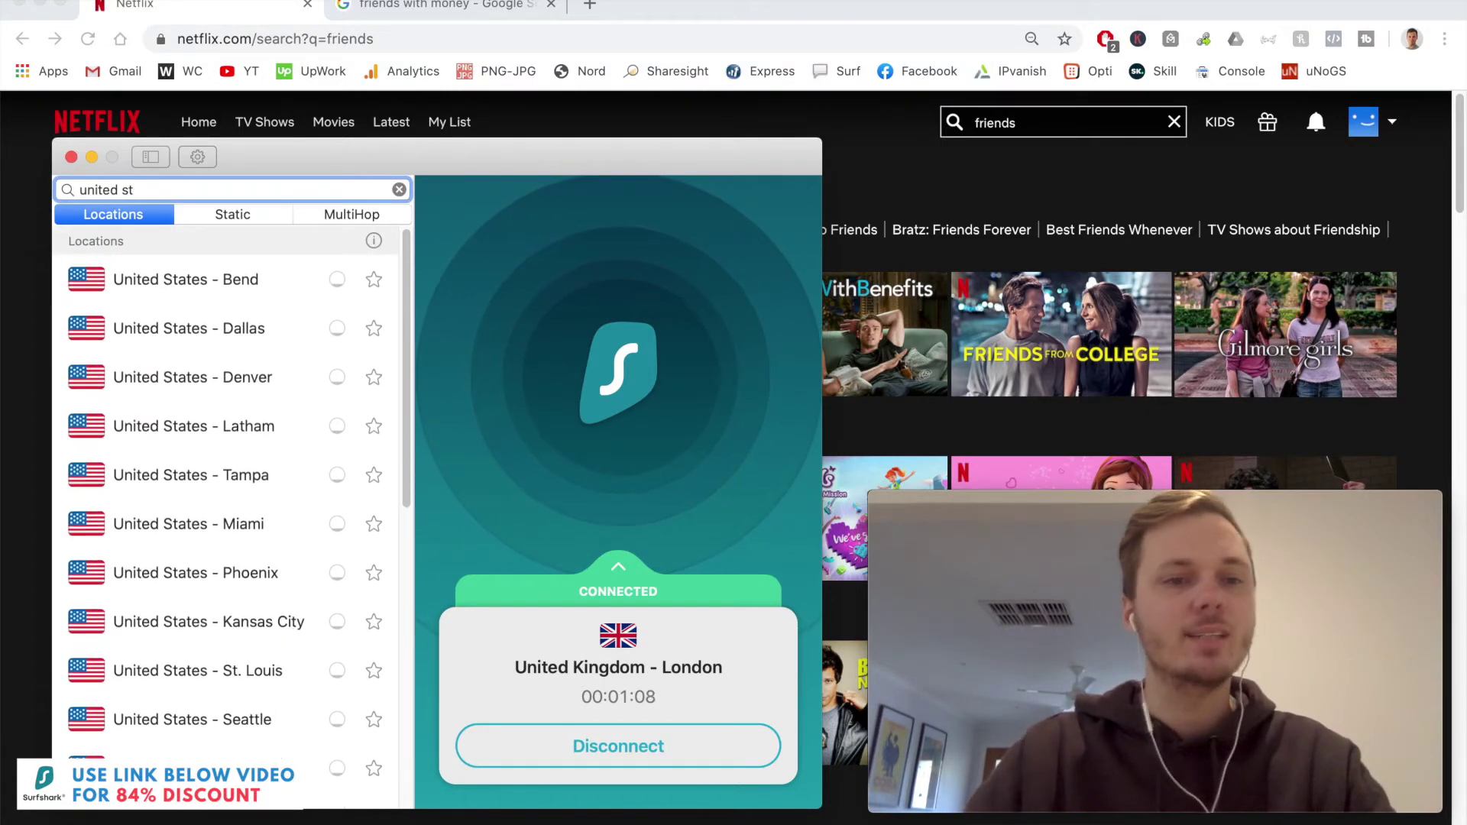
scroll(259, 413, down, 5)
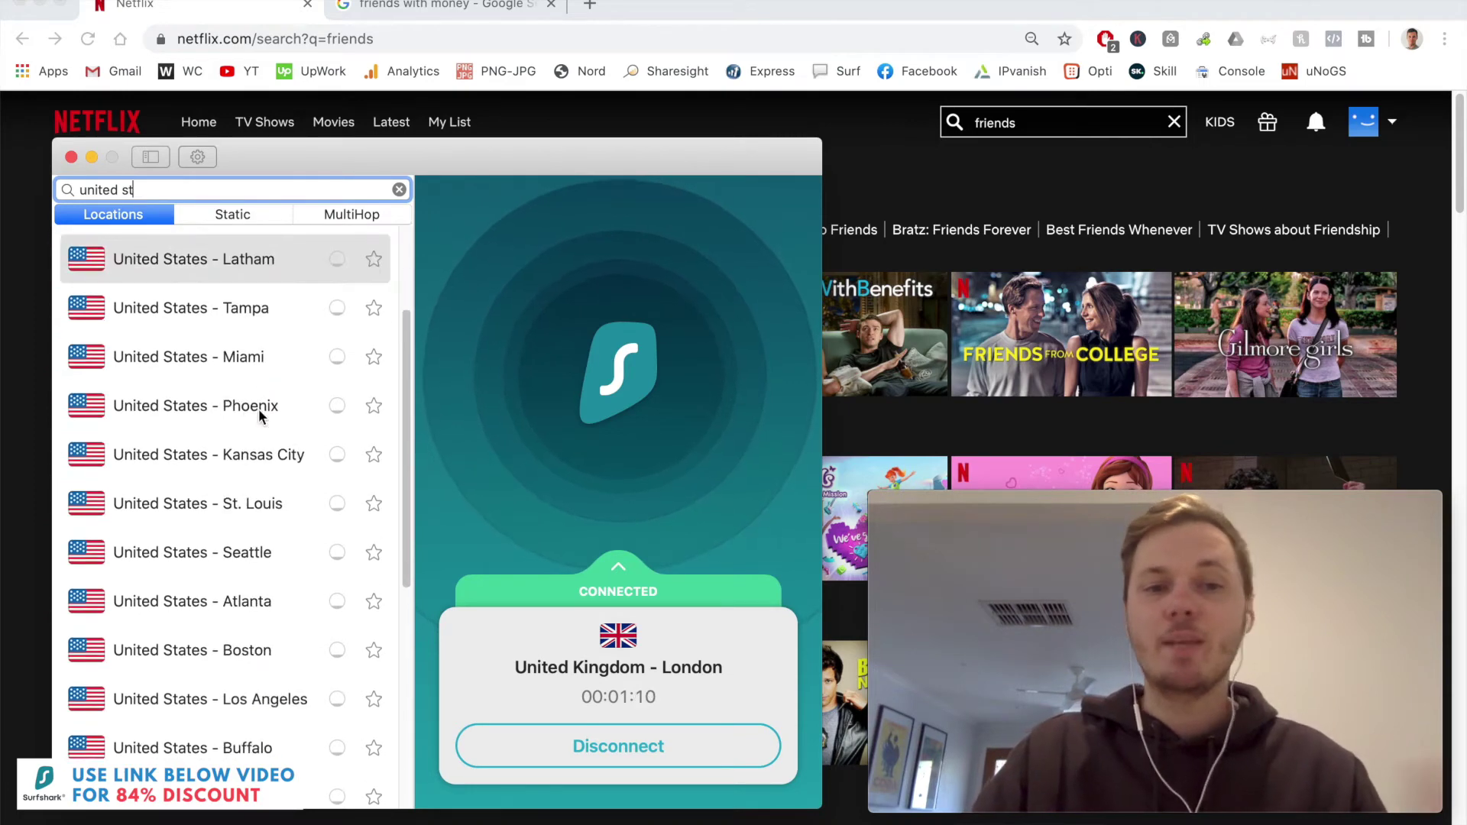
scroll(258, 413, up, 5)
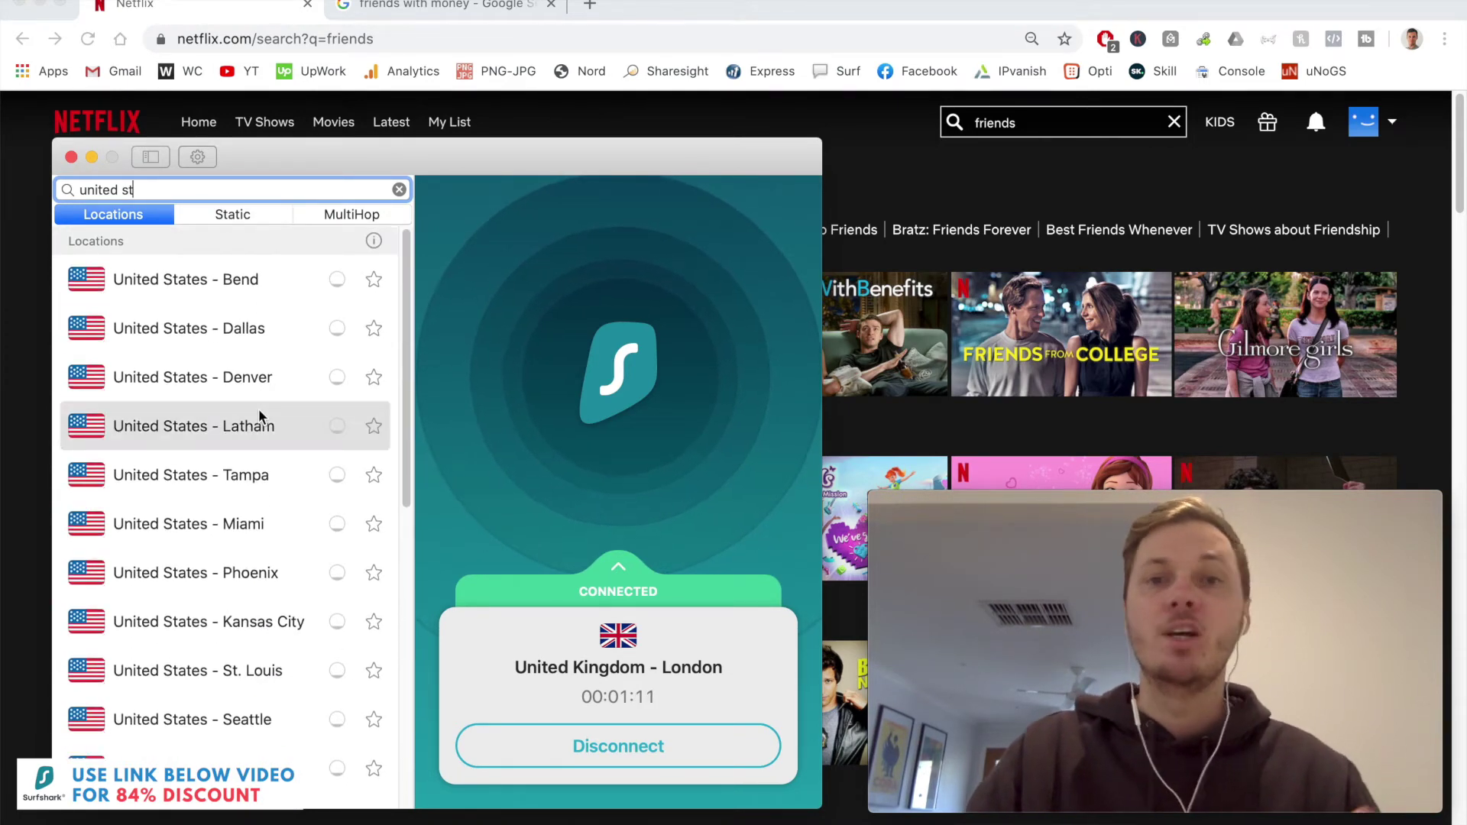
click(224, 281)
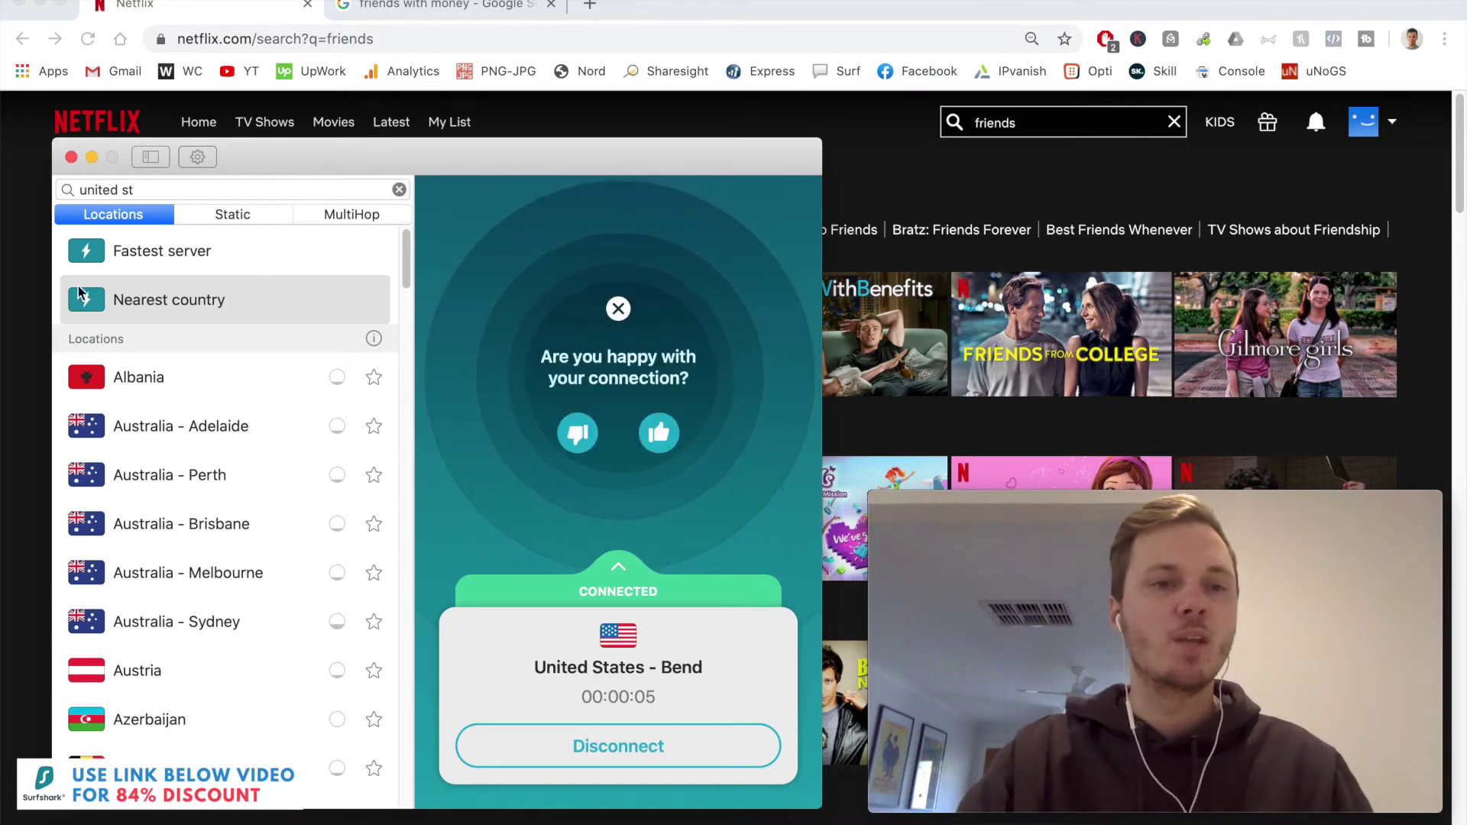
click(23, 286)
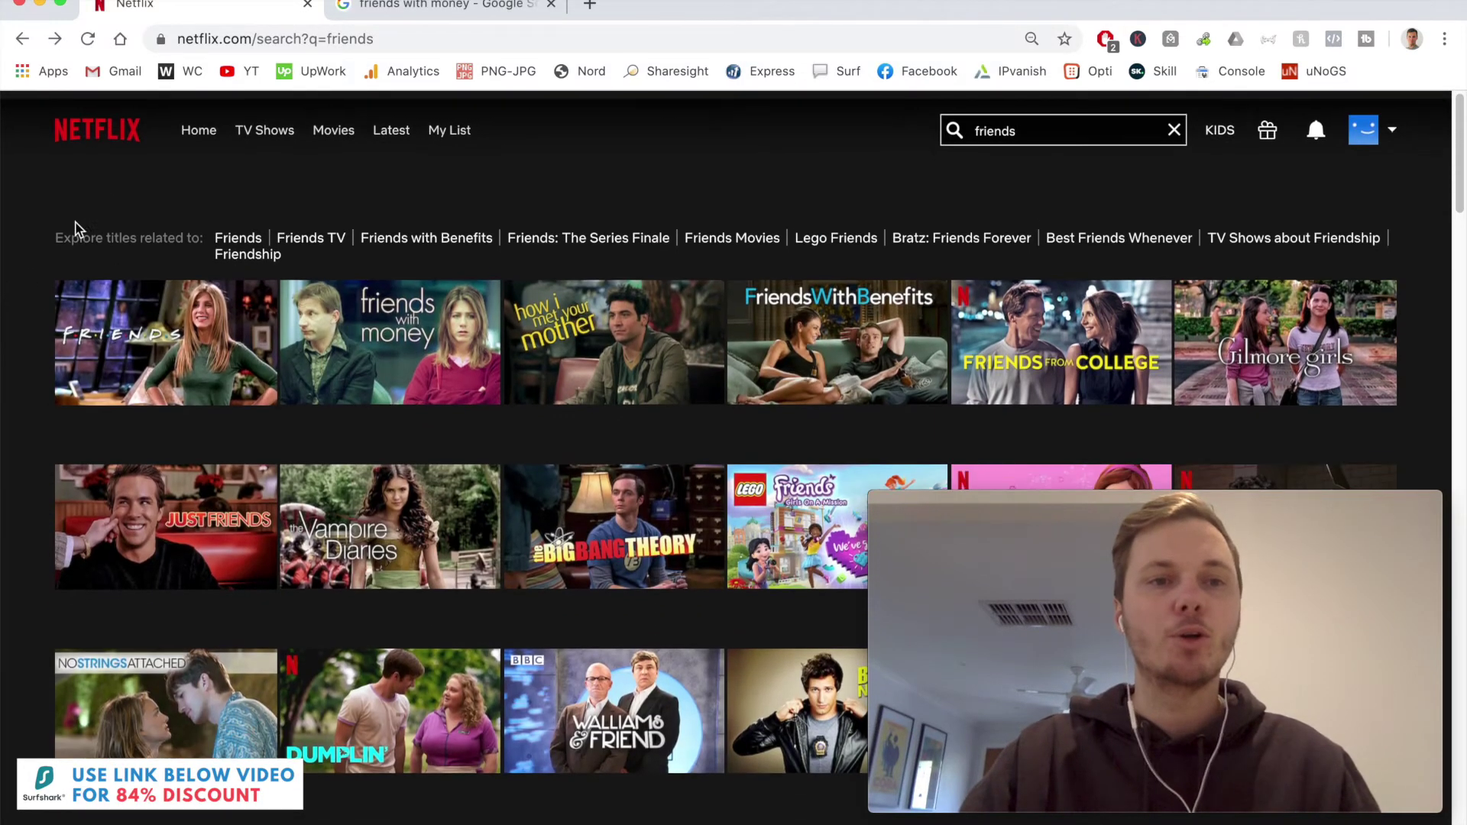
Go back to the Netflix home page and check that the US library shows.
click(99, 127)
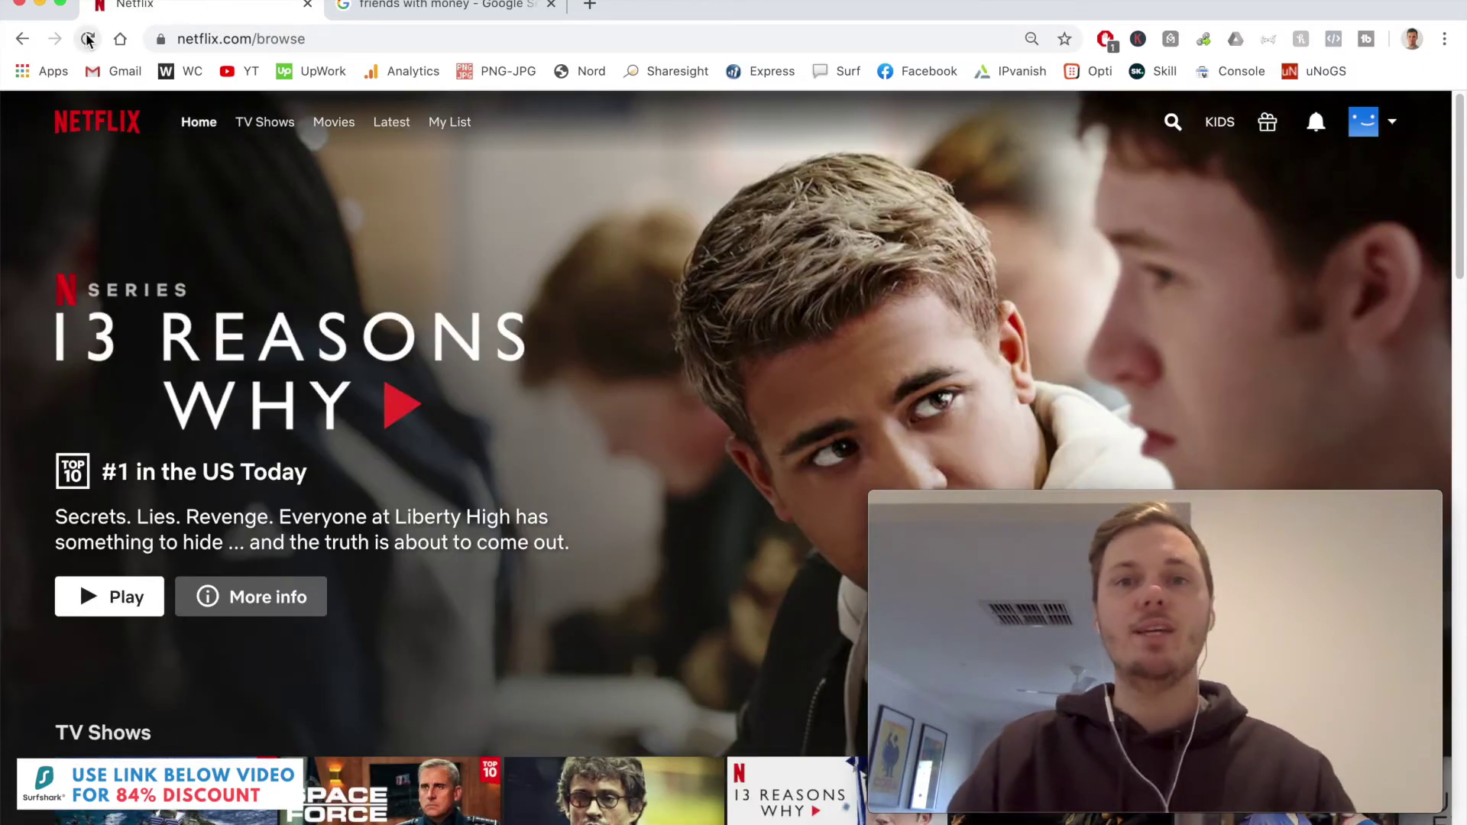
scroll(292, 342, down, 3)
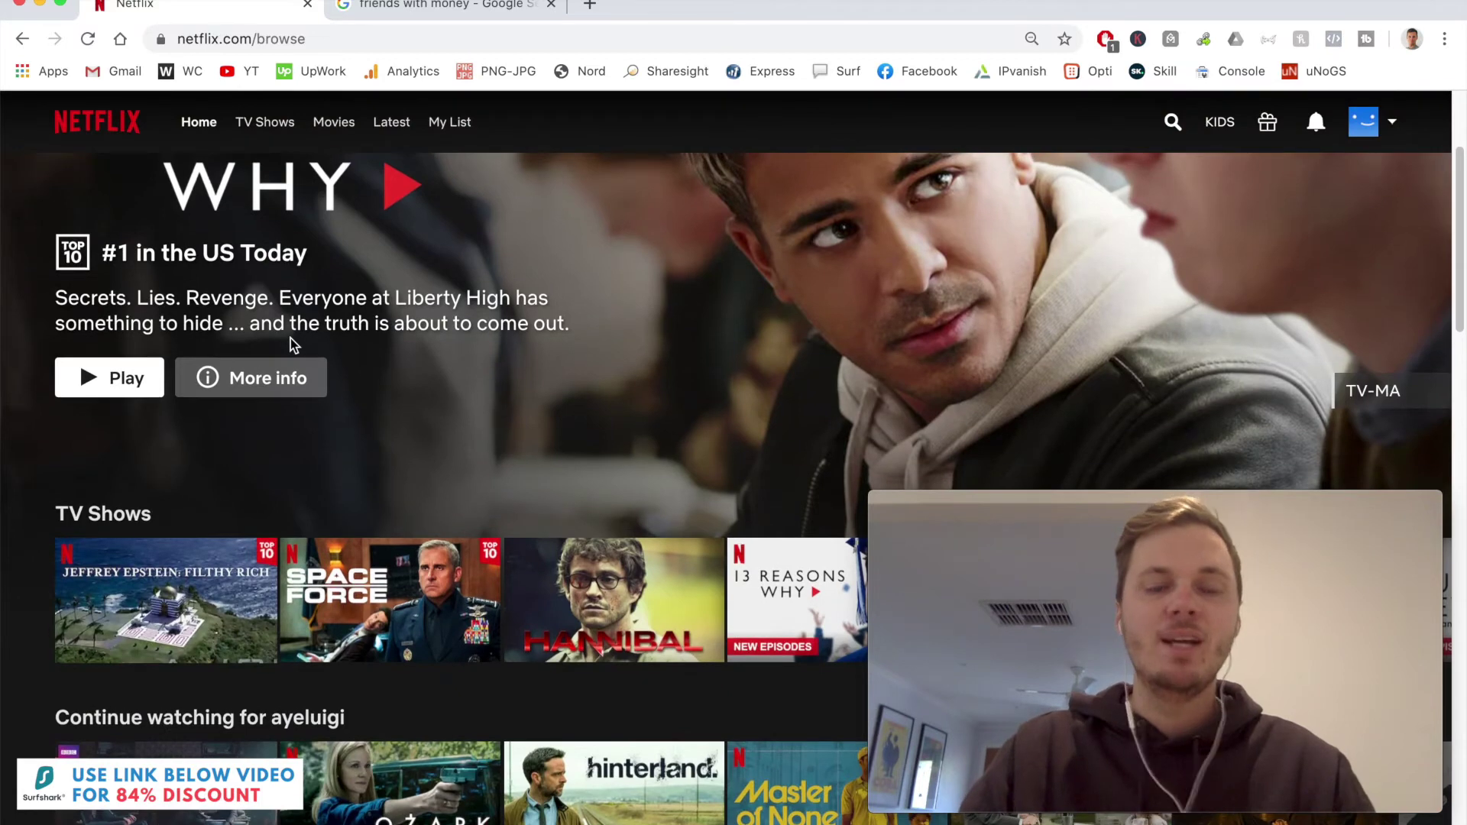
scroll(291, 342, up, 3)
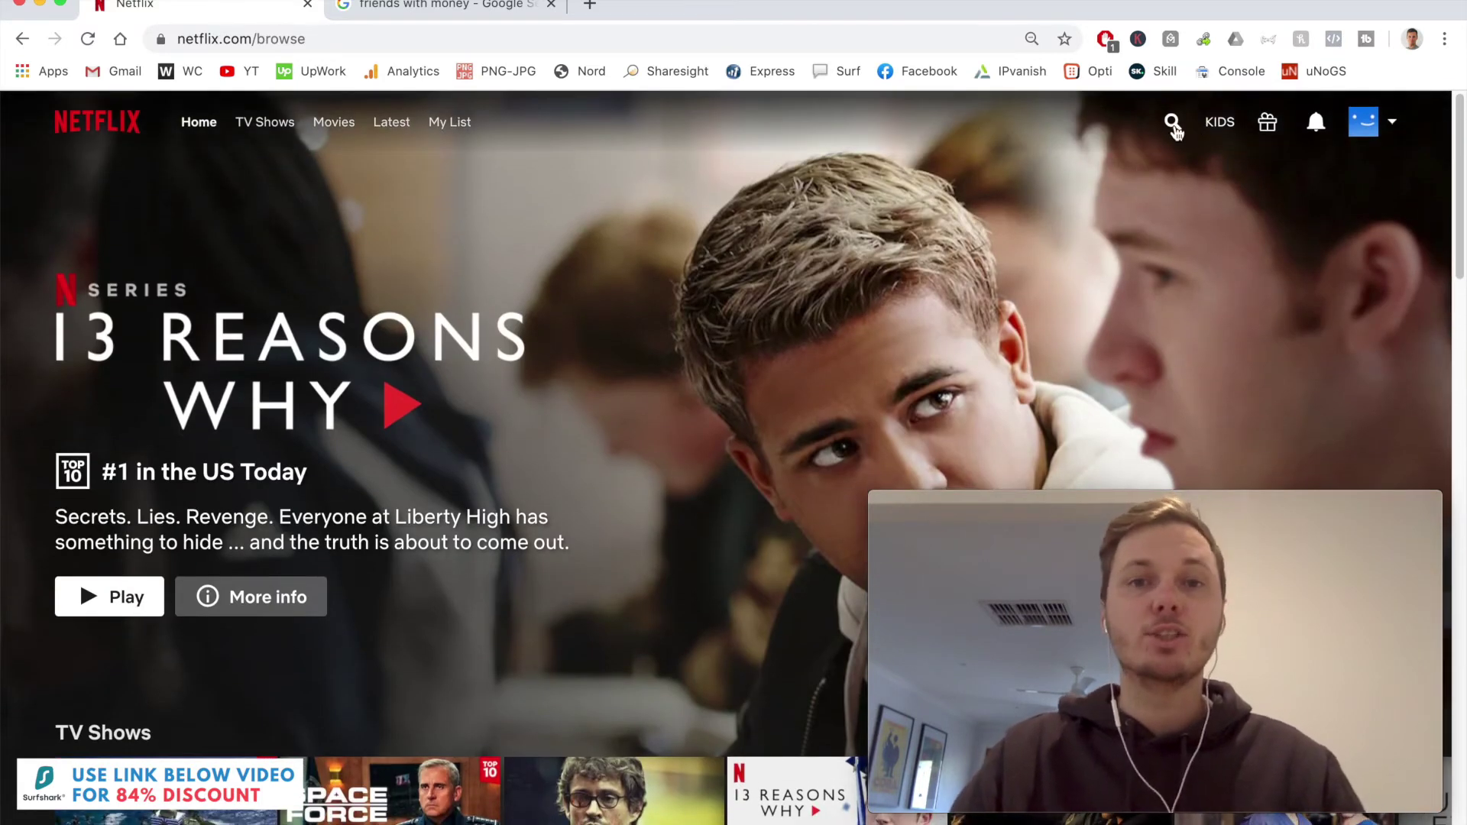
Search Netflix for 'marve' and play Ant-Man and the Wasp from the results.
click(1173, 124)
text(ma)
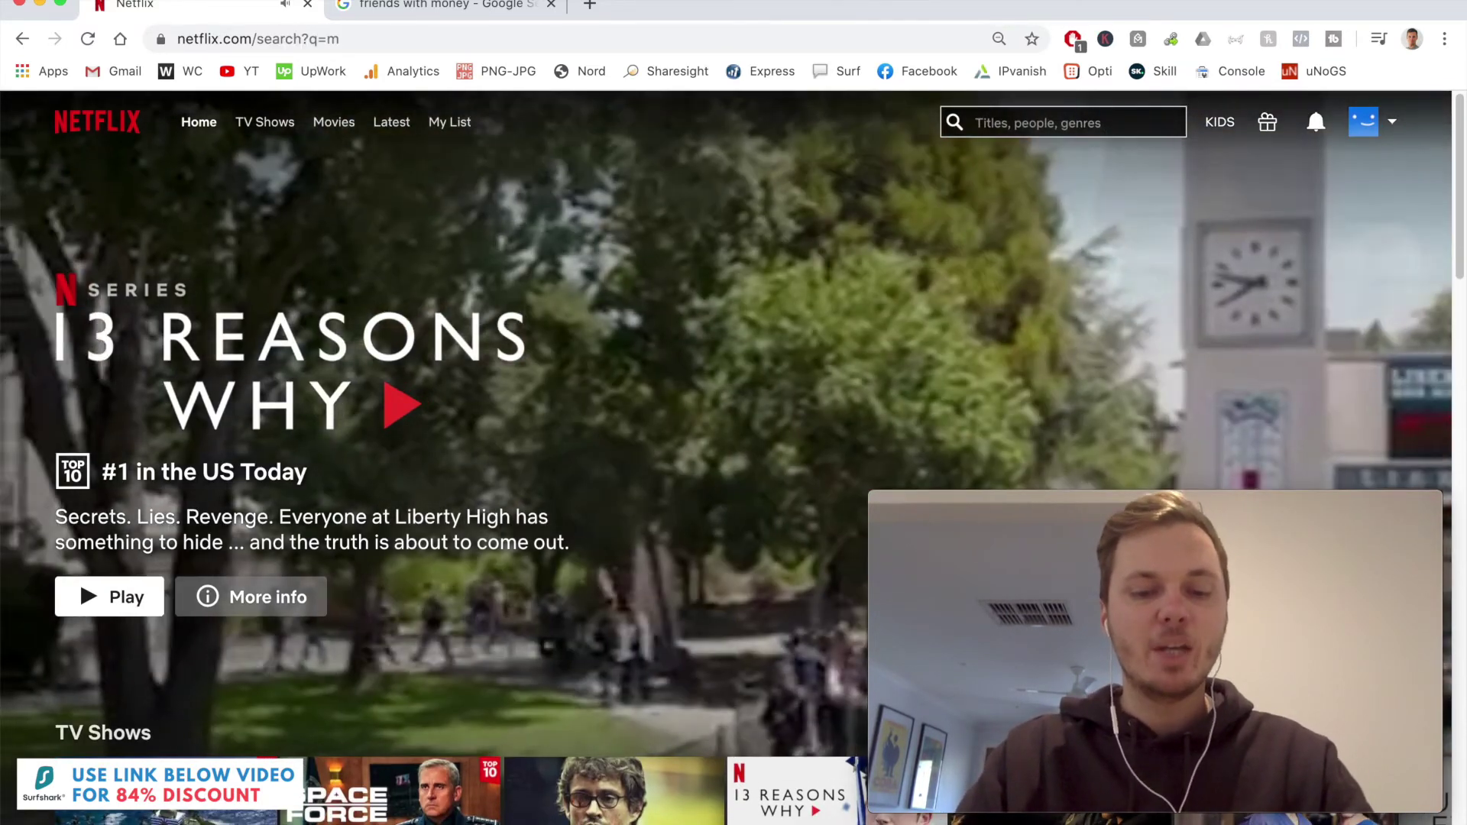
text(rvel)
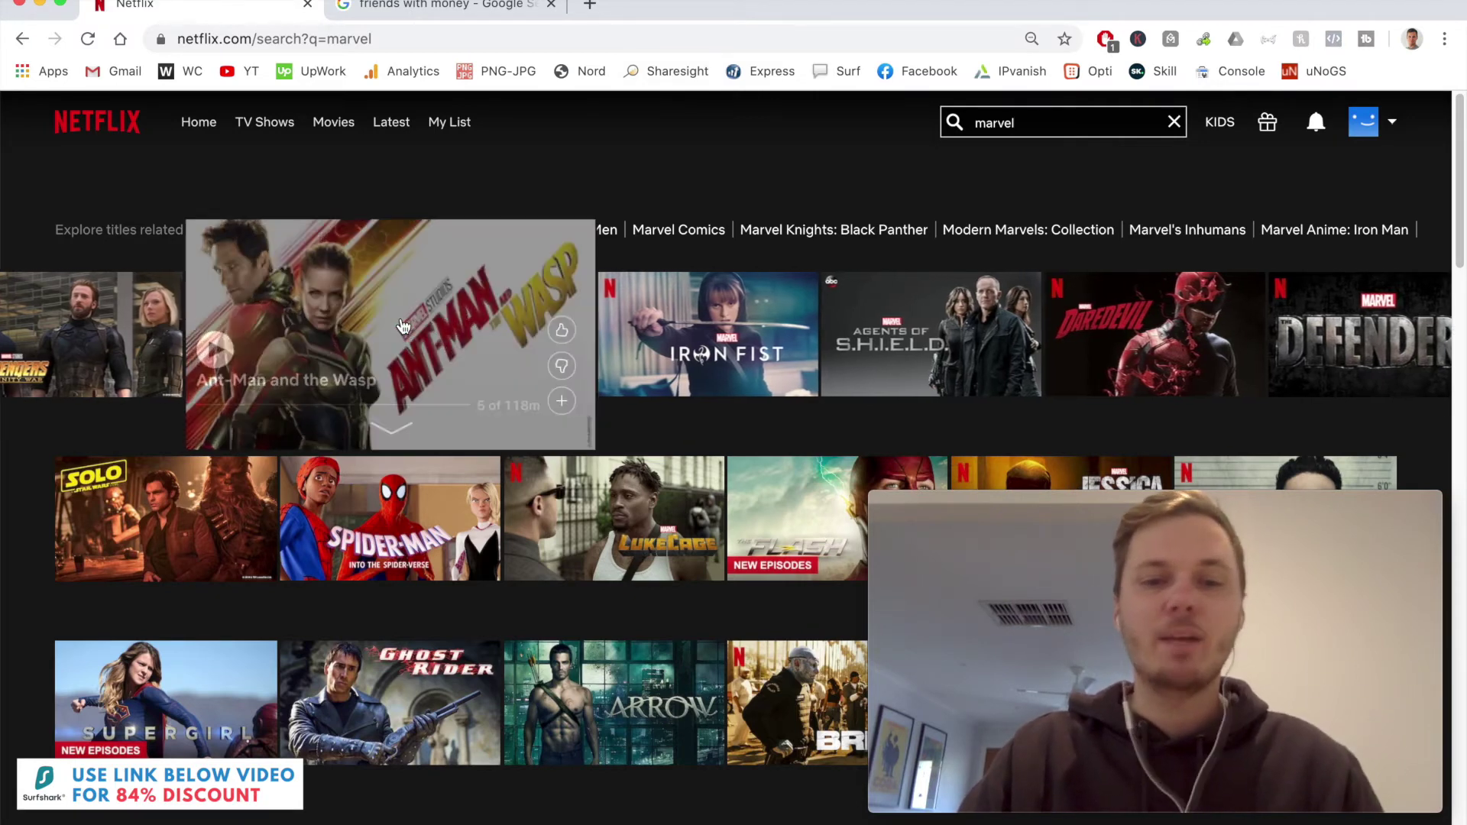
scroll(629, 212, down, 3)
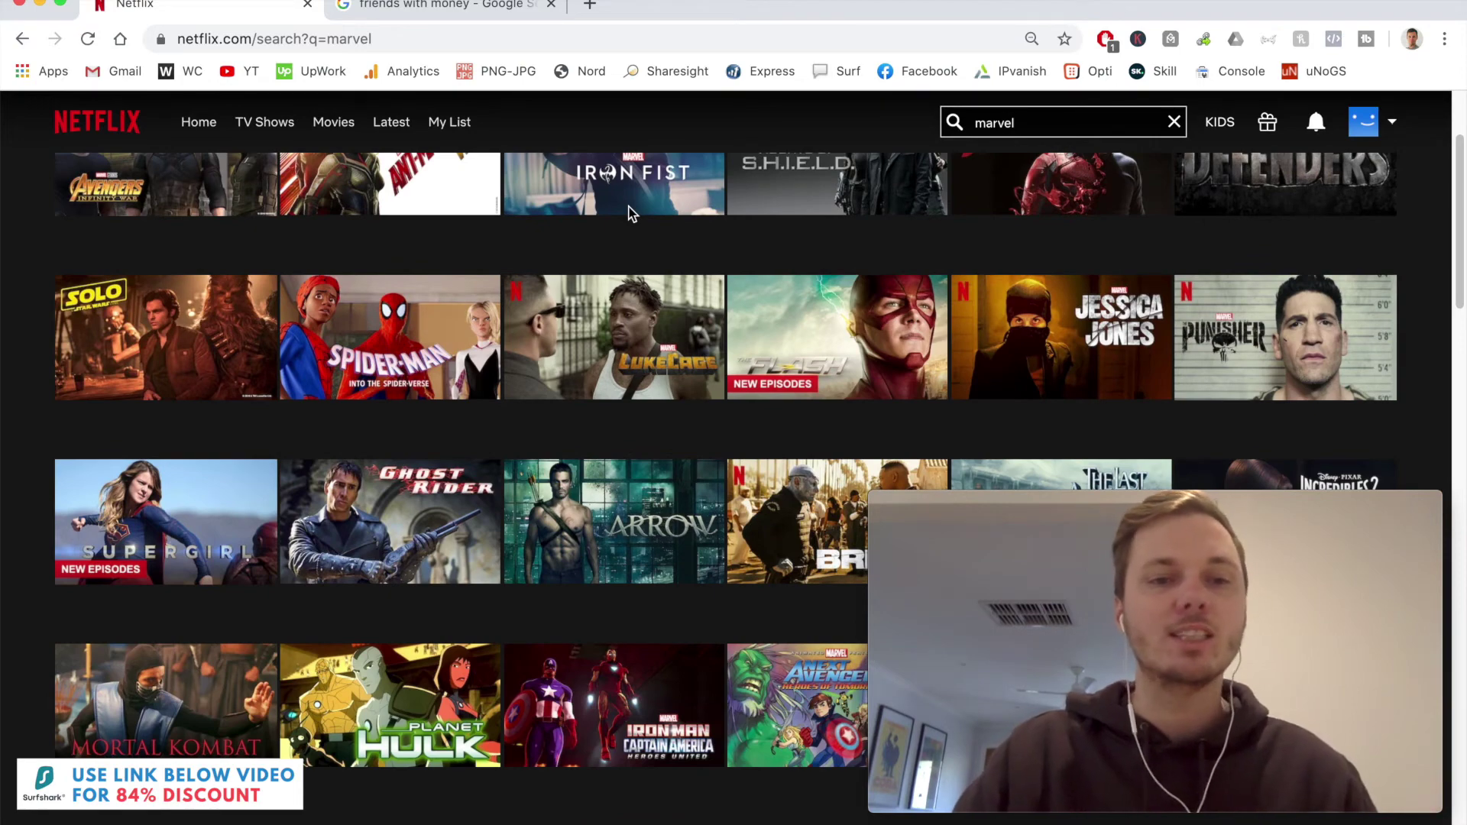
scroll(629, 212, down, 9)
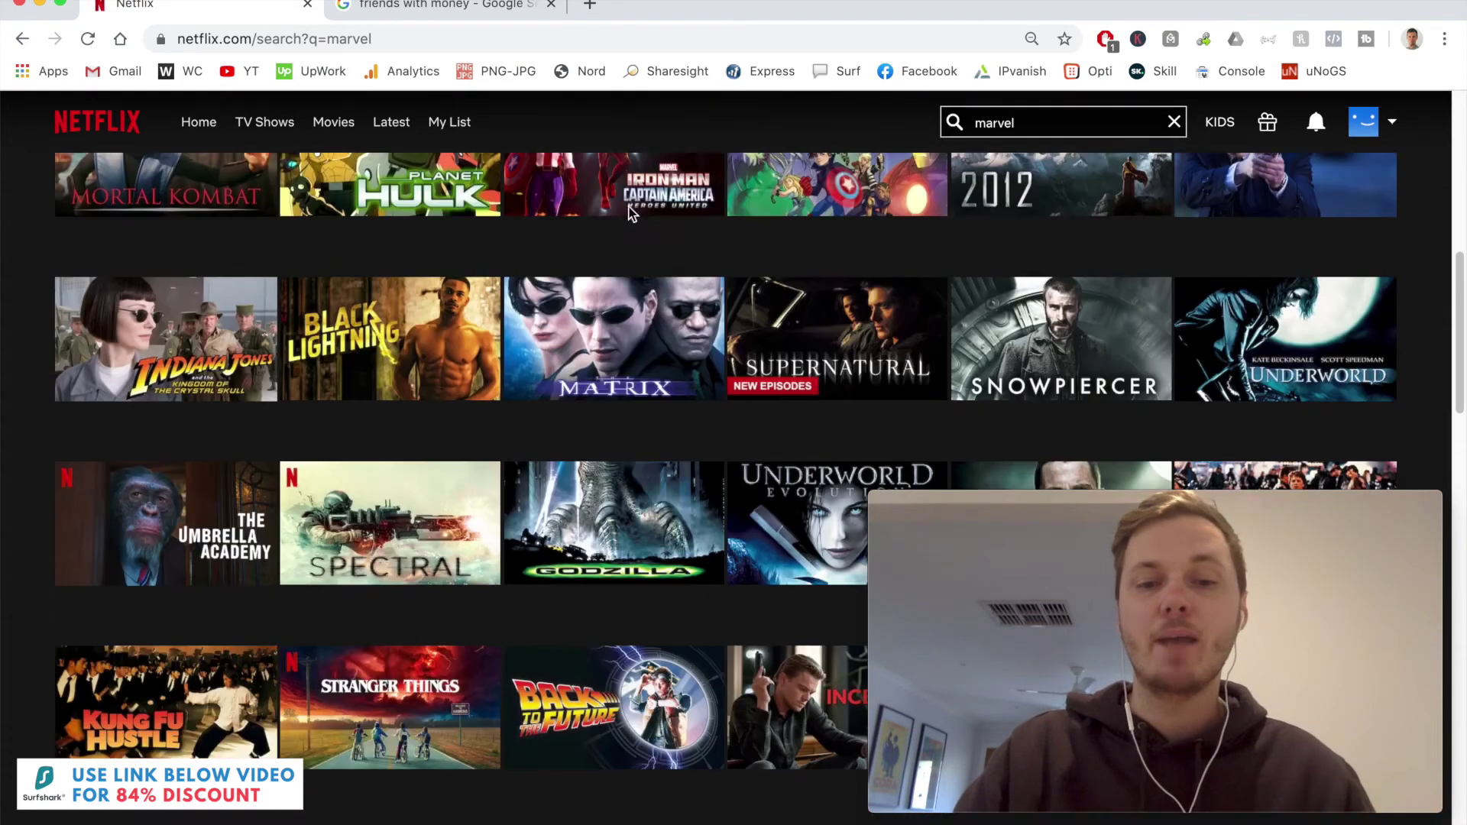
scroll(629, 213, down, 2)
scroll(631, 214, down, 2)
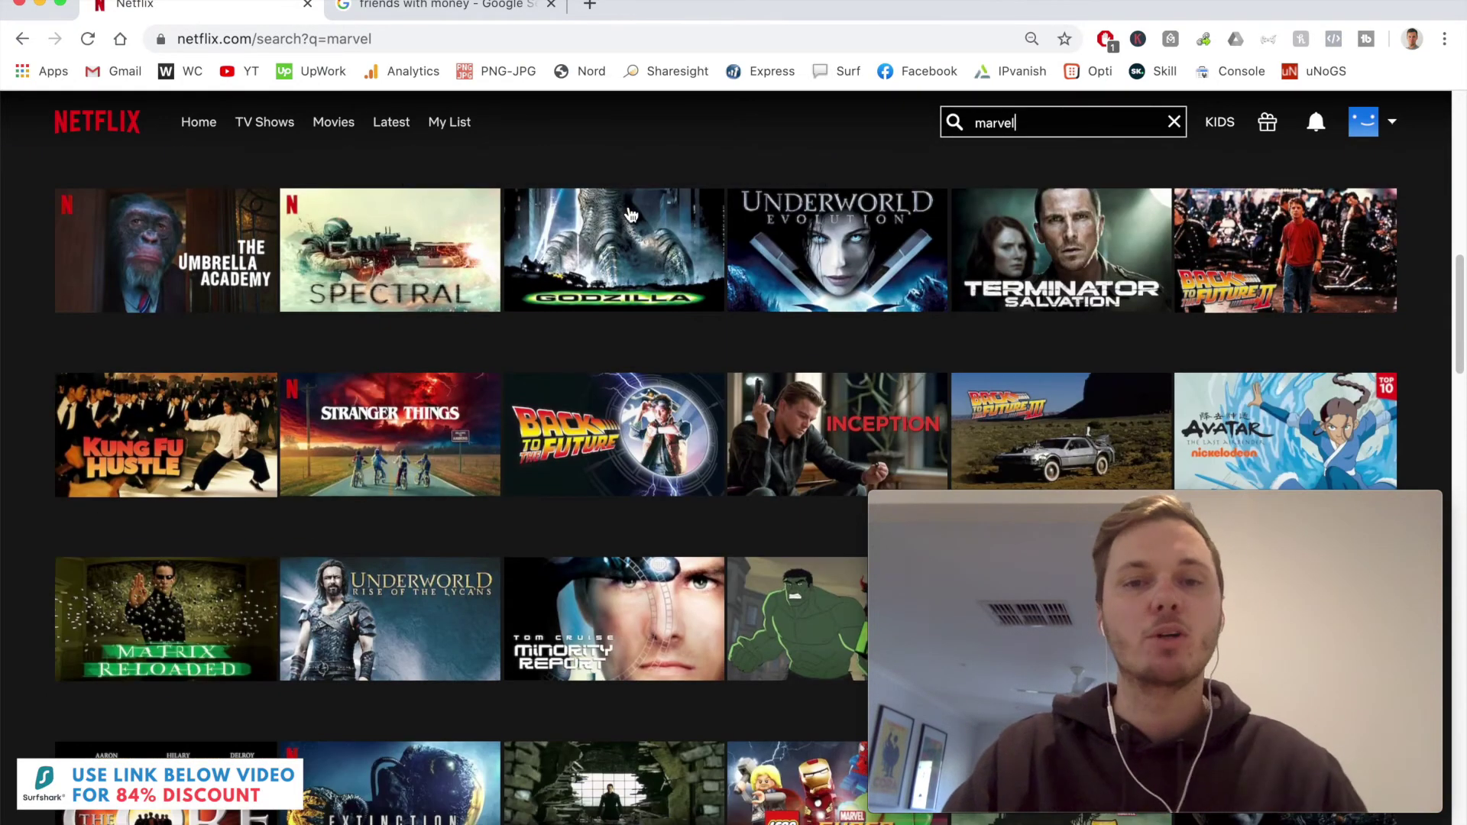
scroll(630, 214, up, 12)
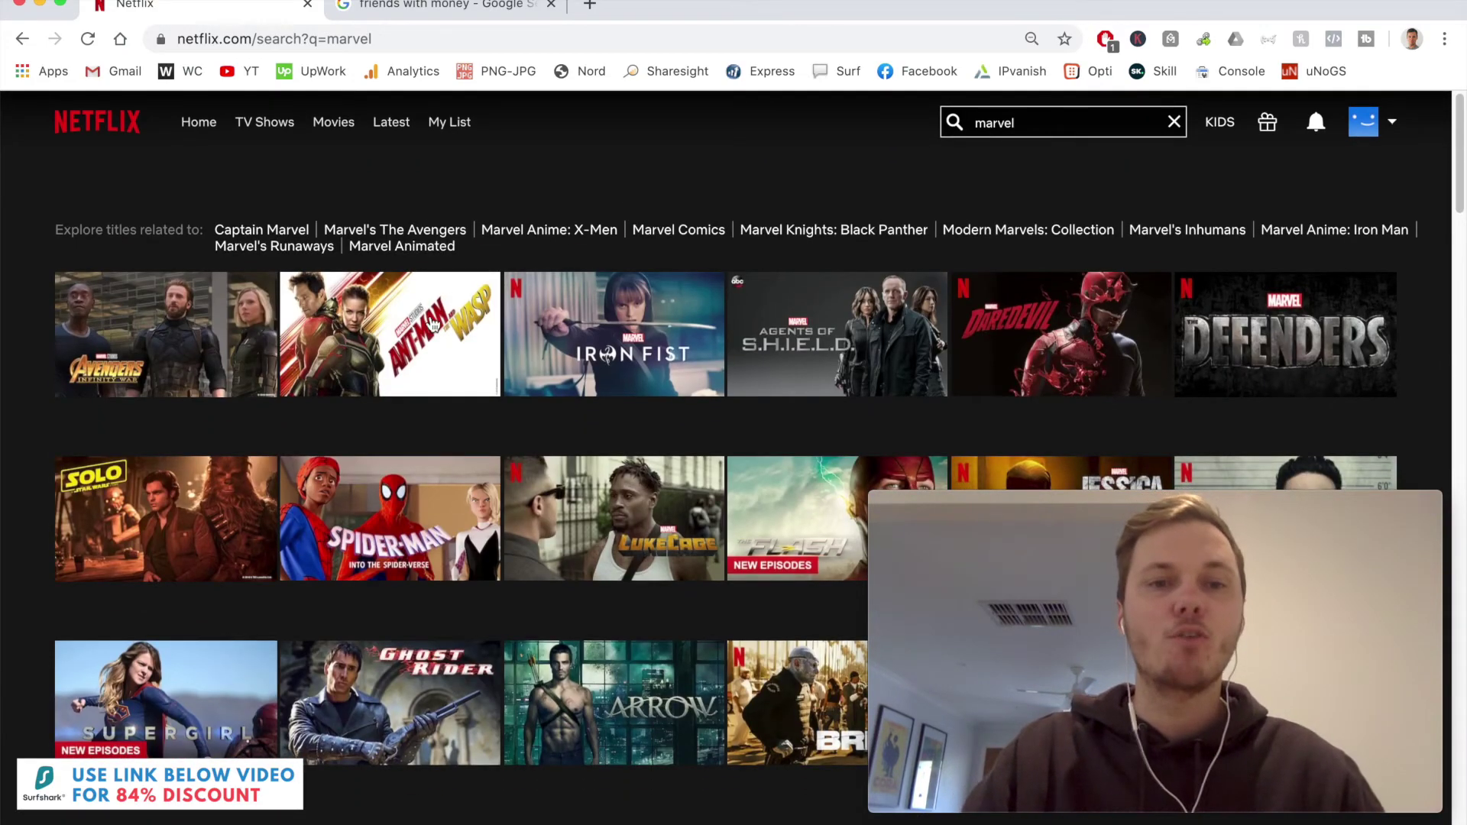
mouse_move(432, 324)
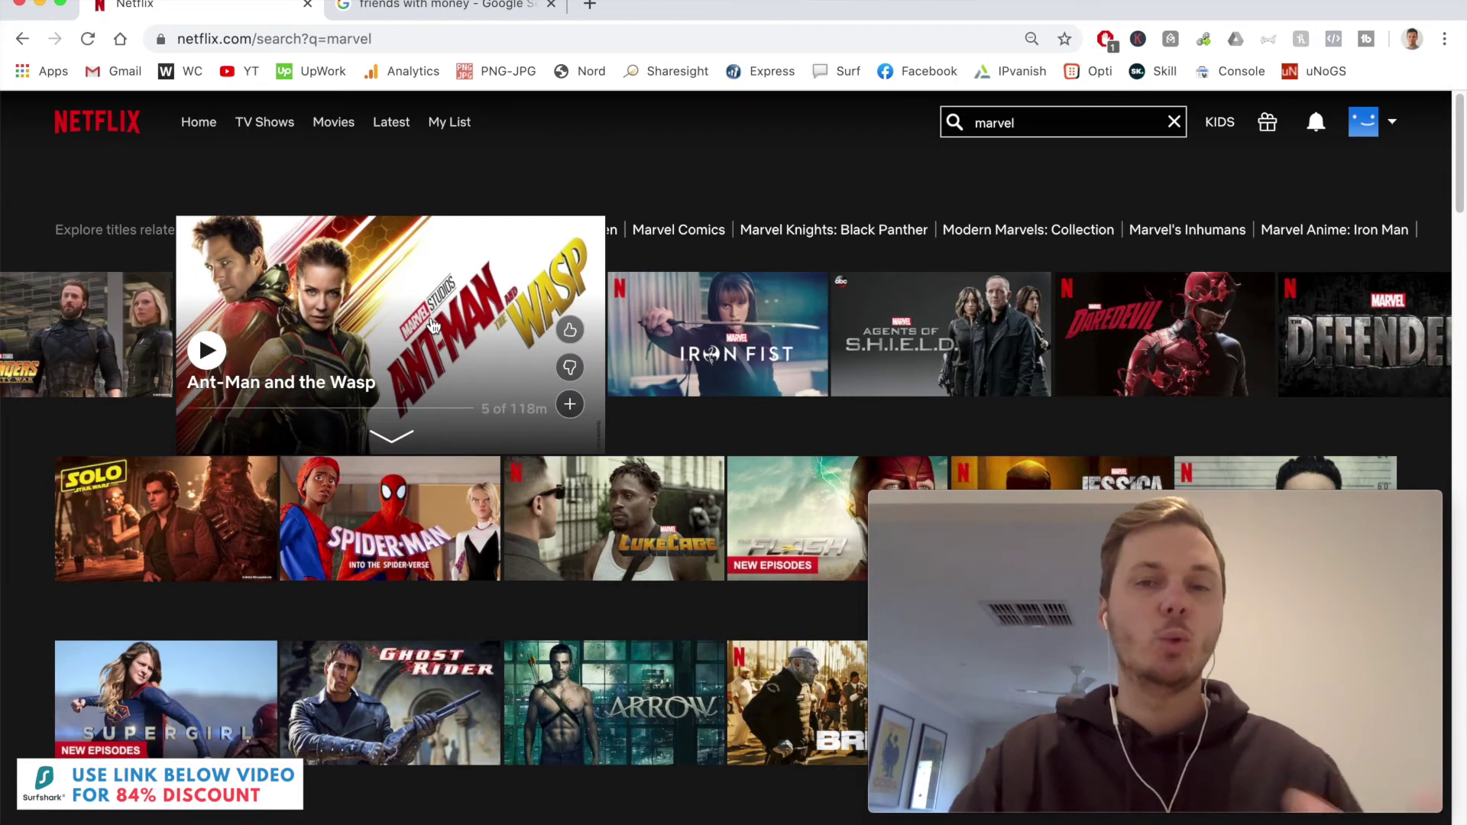
click(431, 325)
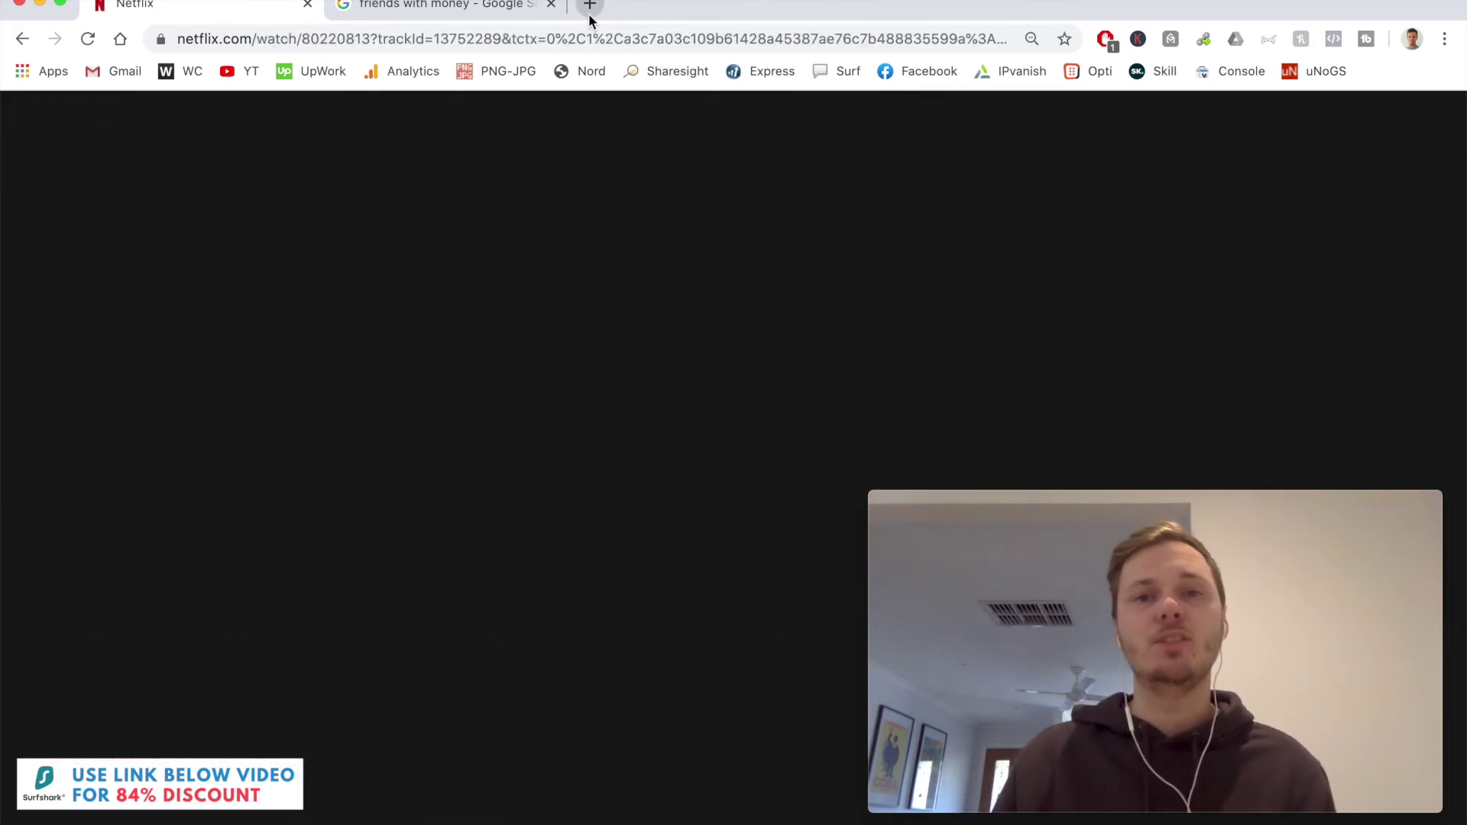